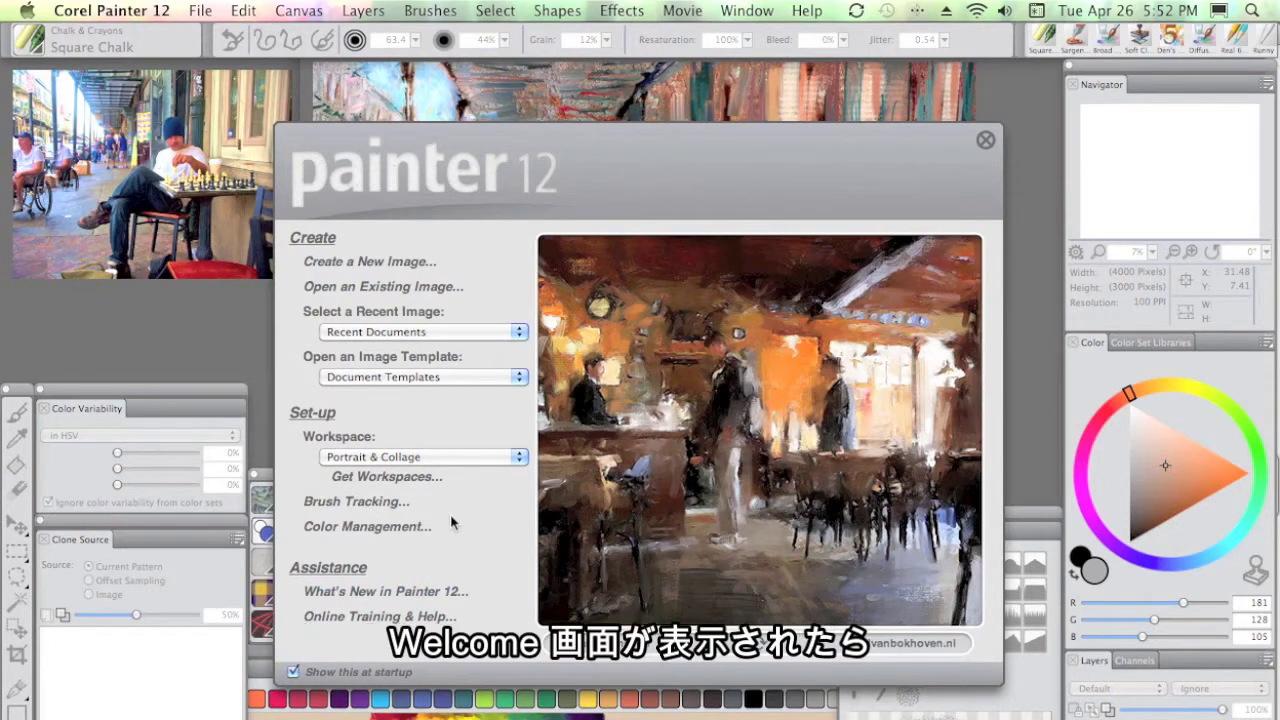
Keep Portrait & Collage as the workspace and close the Welcome screen.
left_click(481, 460)
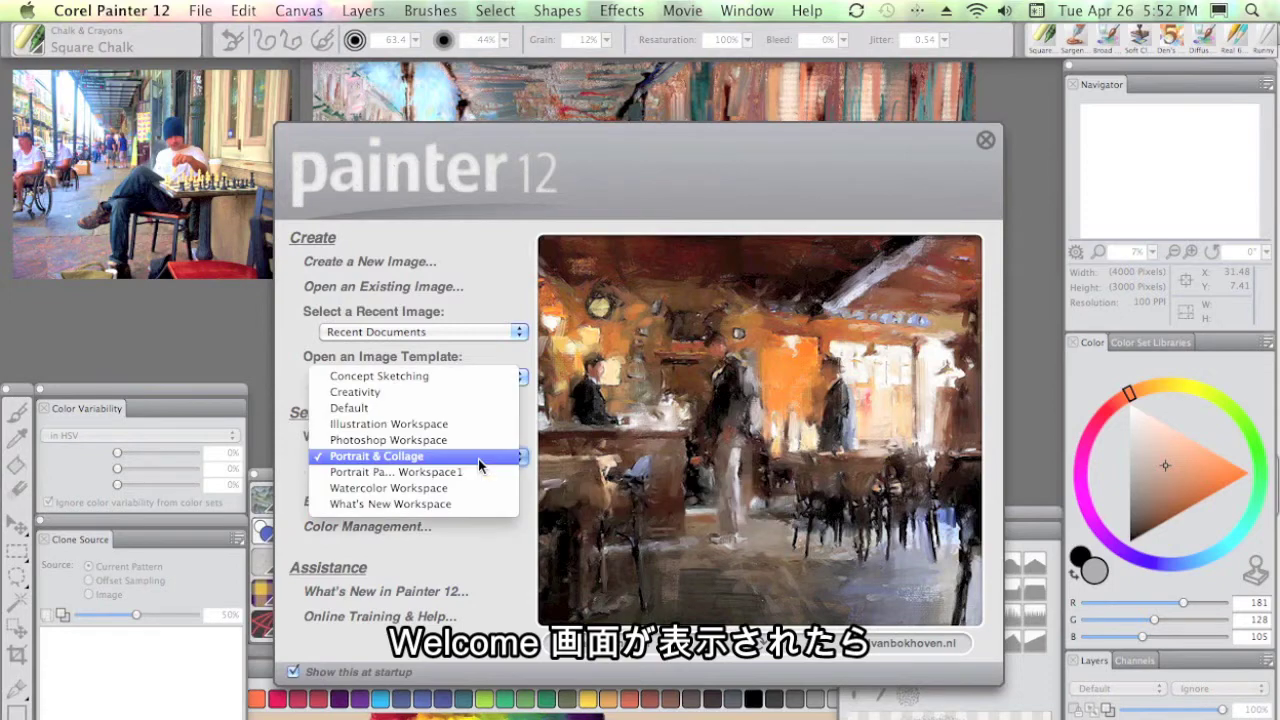
left_click(477, 460)
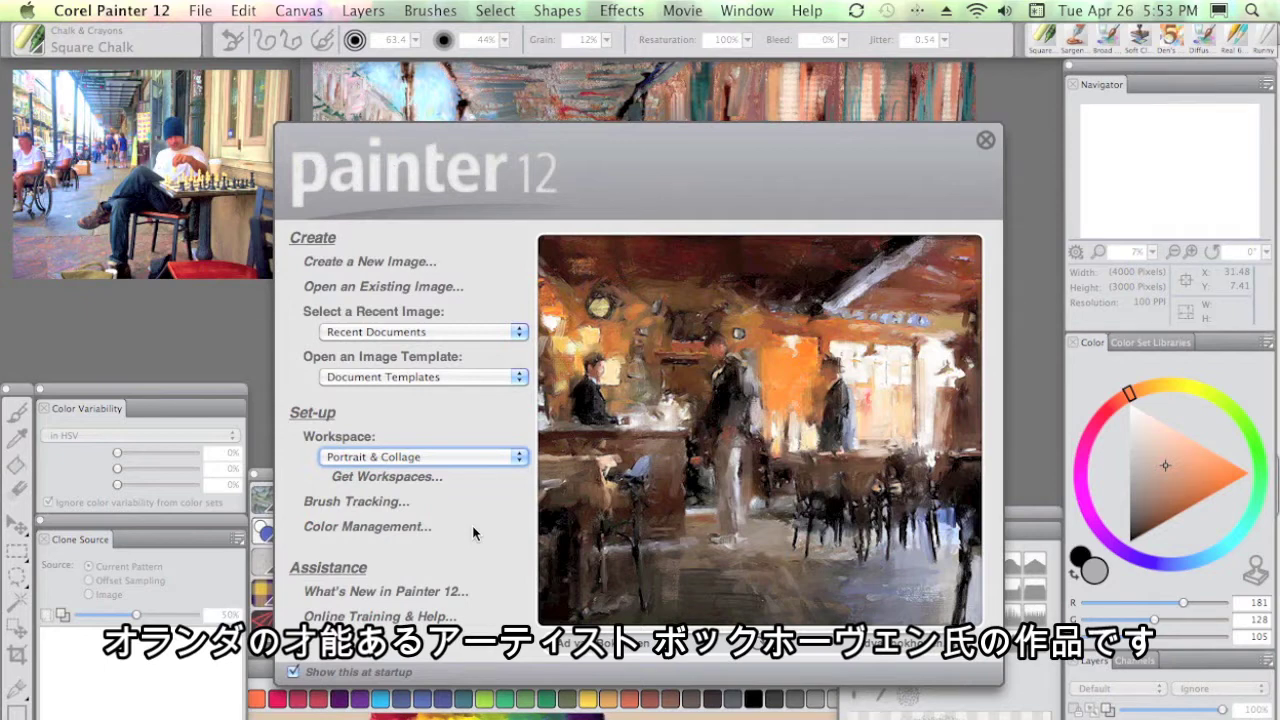
left_click(985, 139)
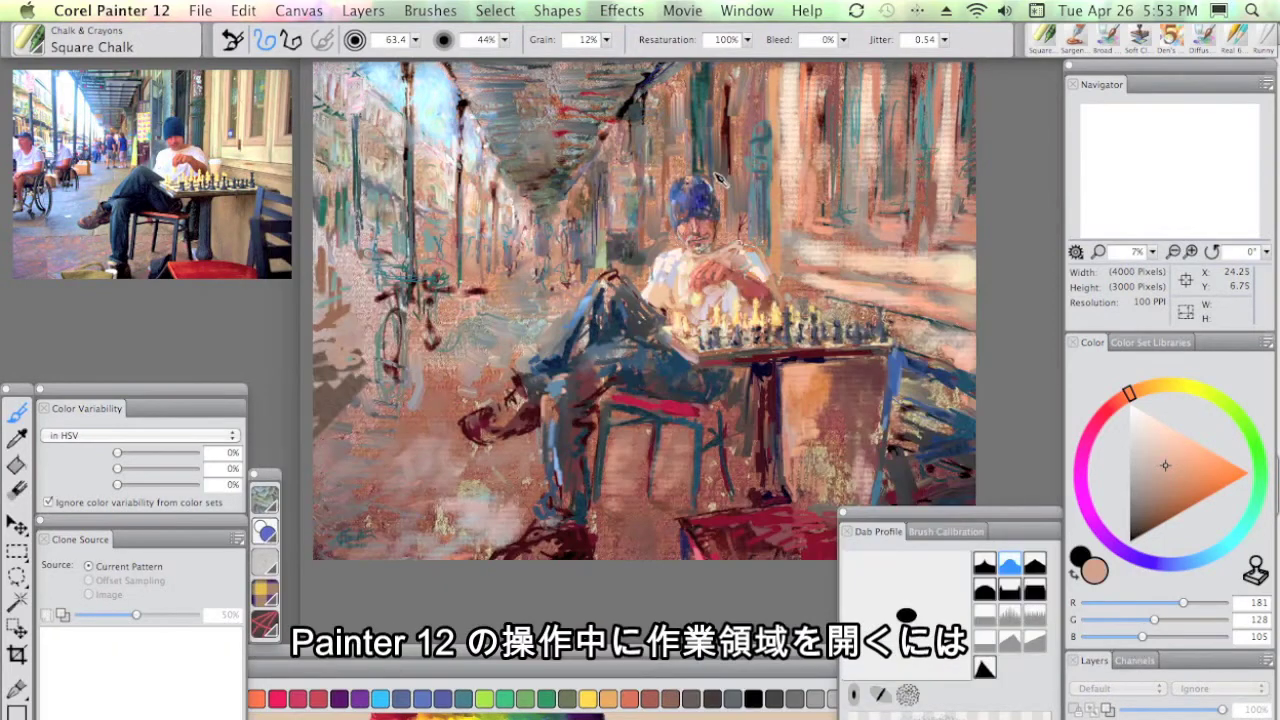
Reload the Portrait & Collage workspace from Window > Workspace.
left_click(759, 12)
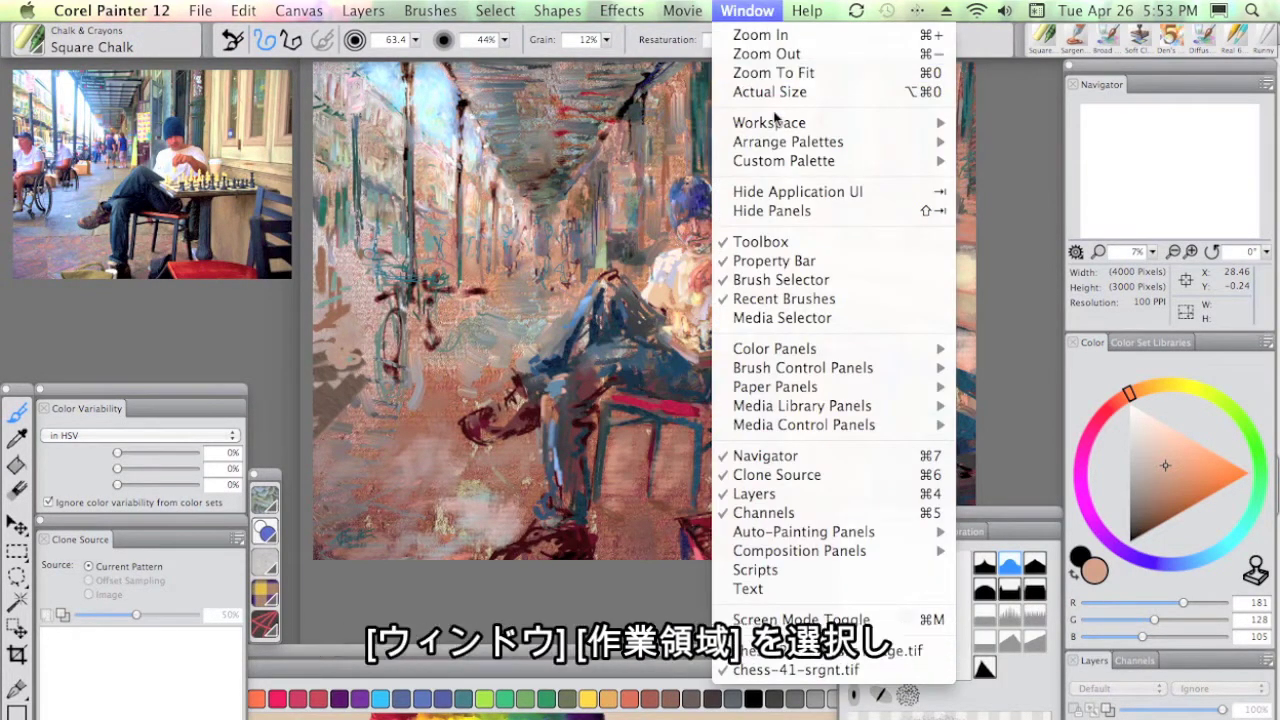
mouse_move(776, 125)
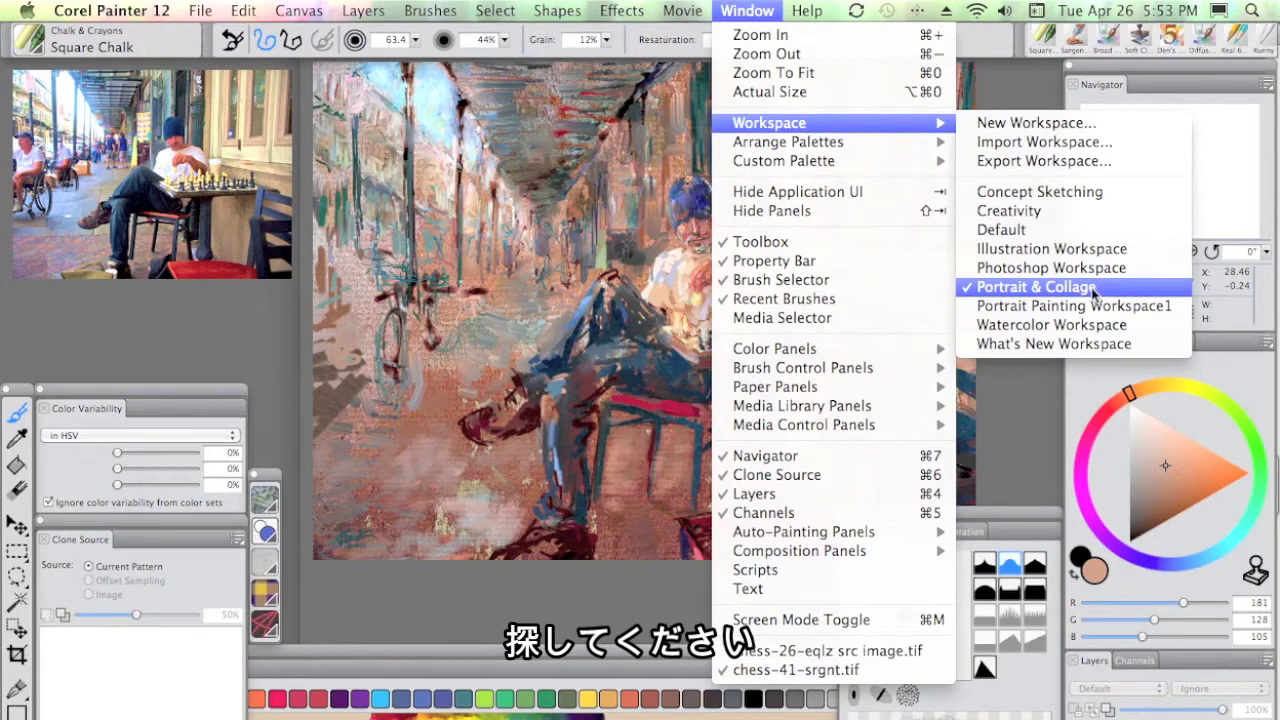
left_click(1036, 291)
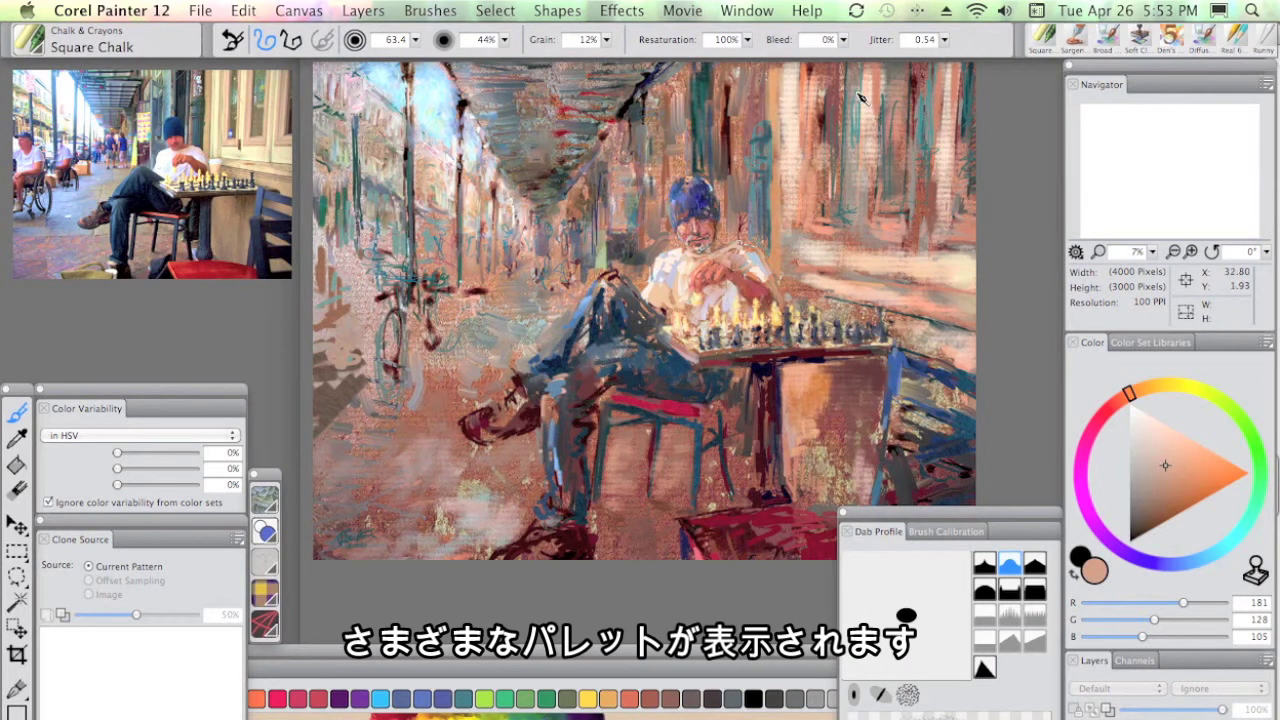
left_click(760, 12)
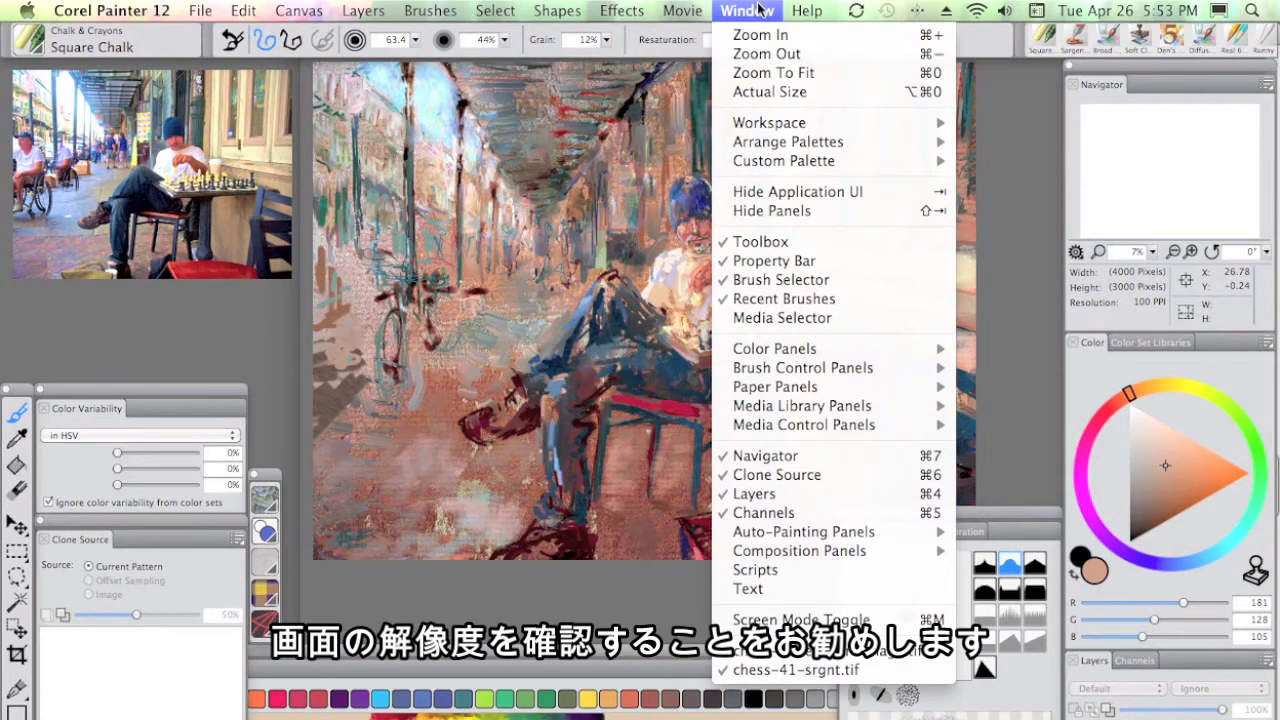
Apply the right-handed All Purpose 1280x800 R palette arrangement.
mouse_move(772, 150)
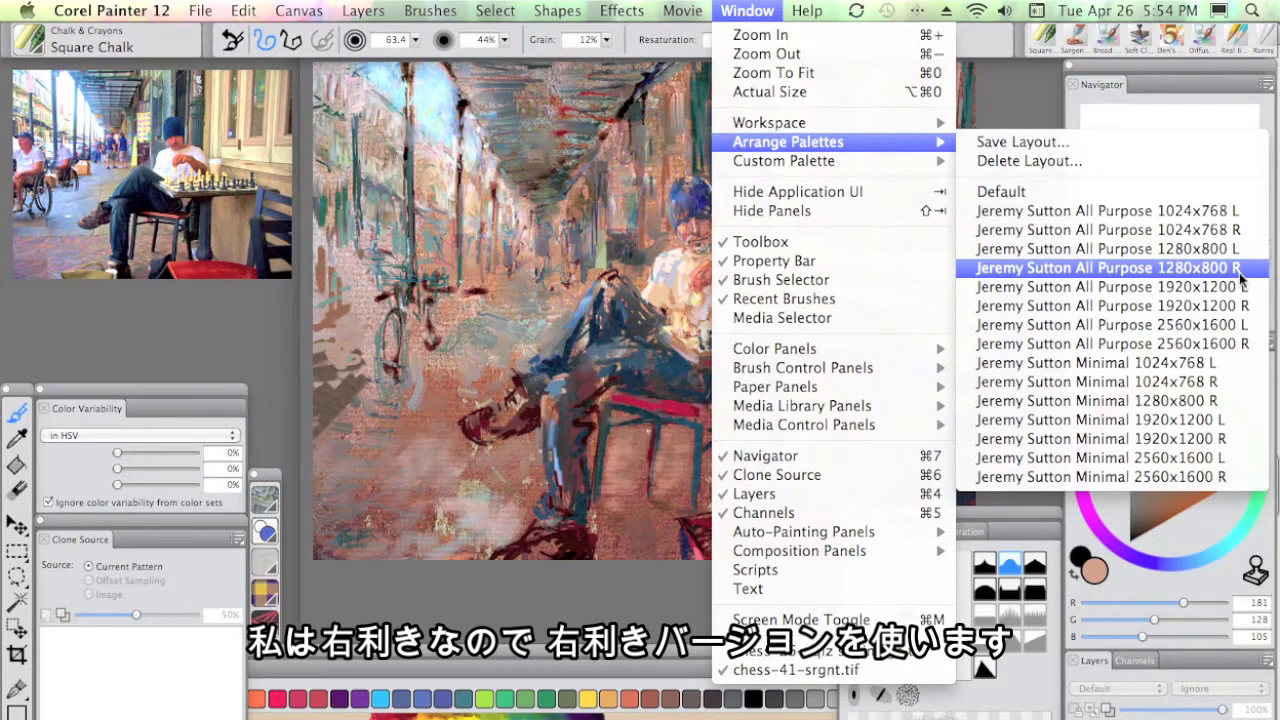
left_click(1241, 280)
left_click(745, 10)
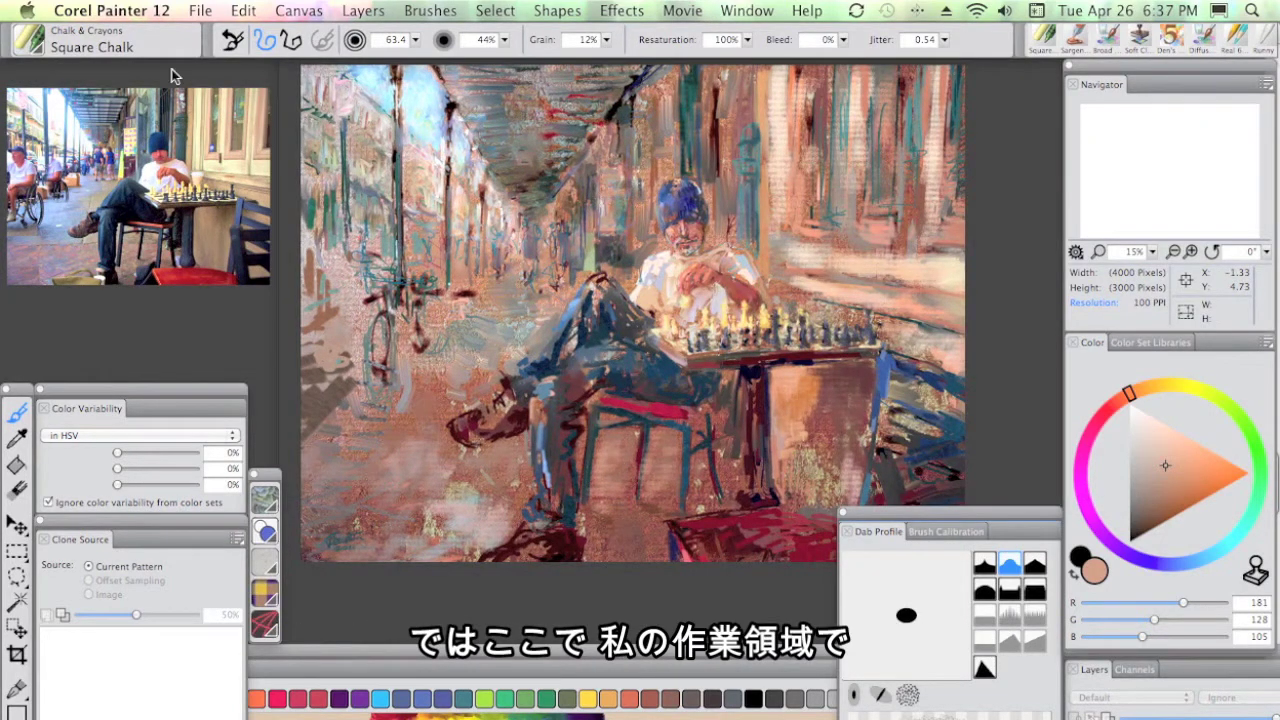
Review the General preferences and close the dialog without changes.
left_click(150, 15)
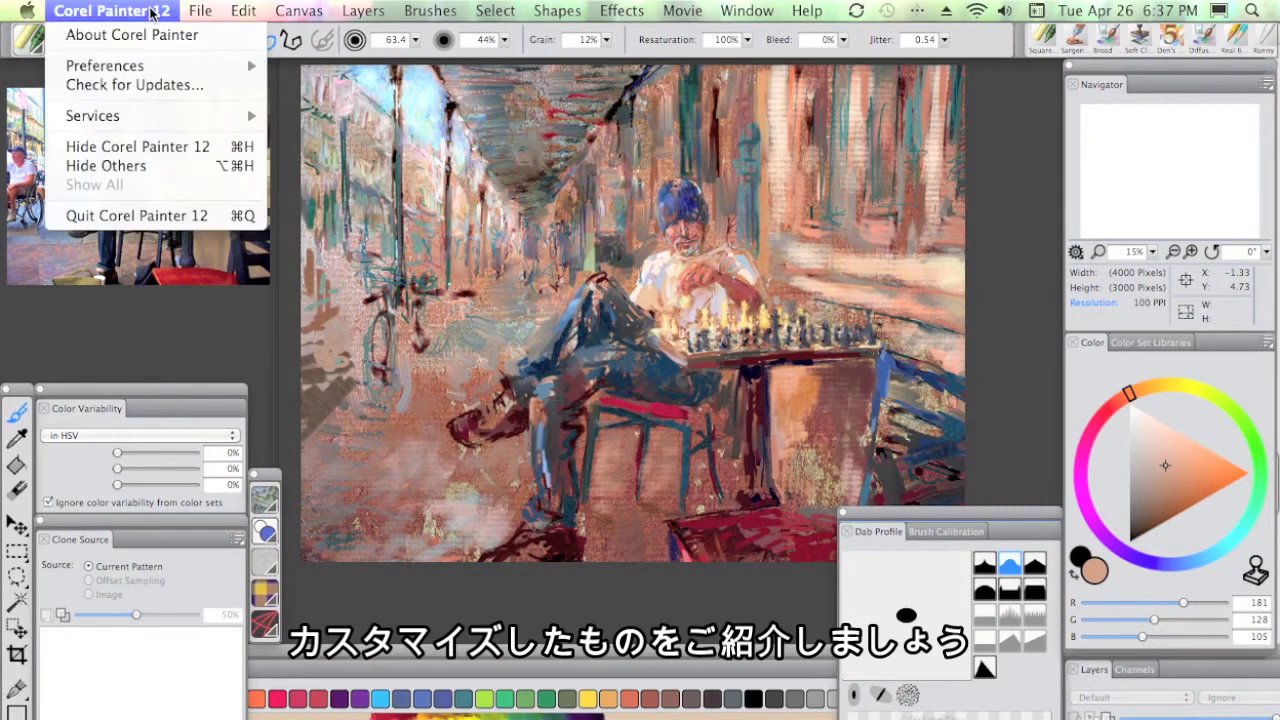
mouse_move(168, 73)
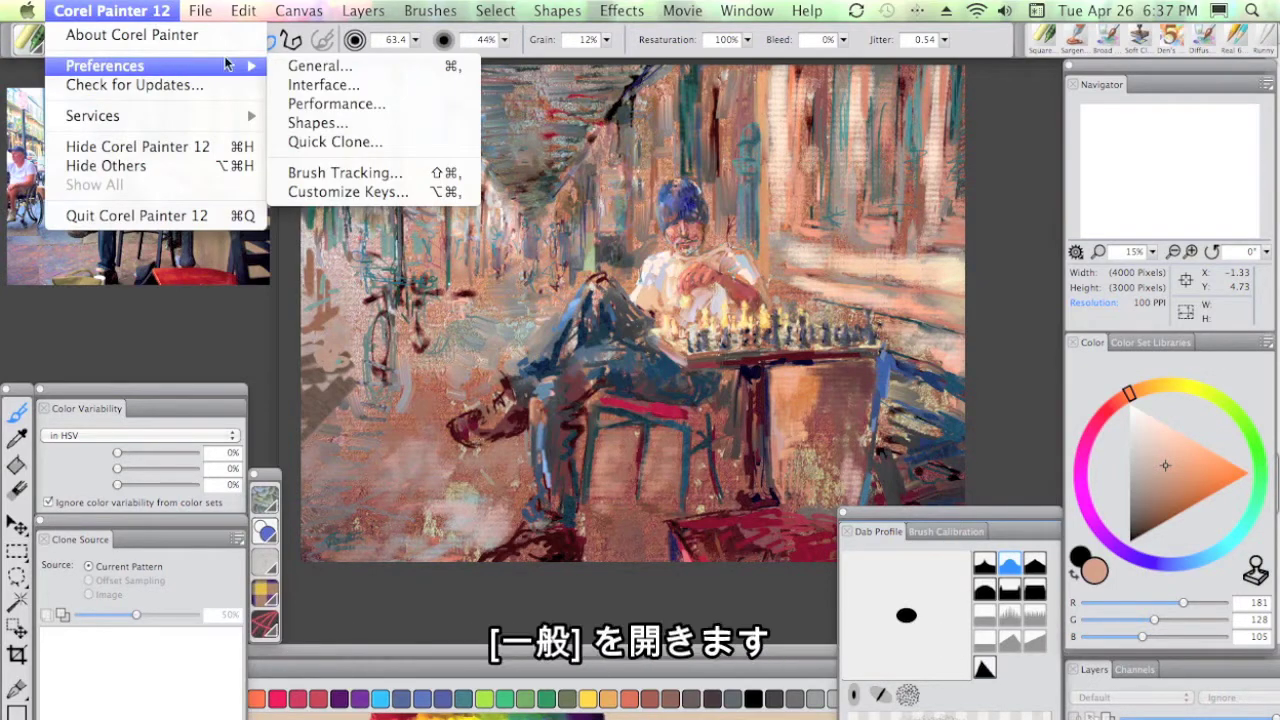
left_click(312, 68)
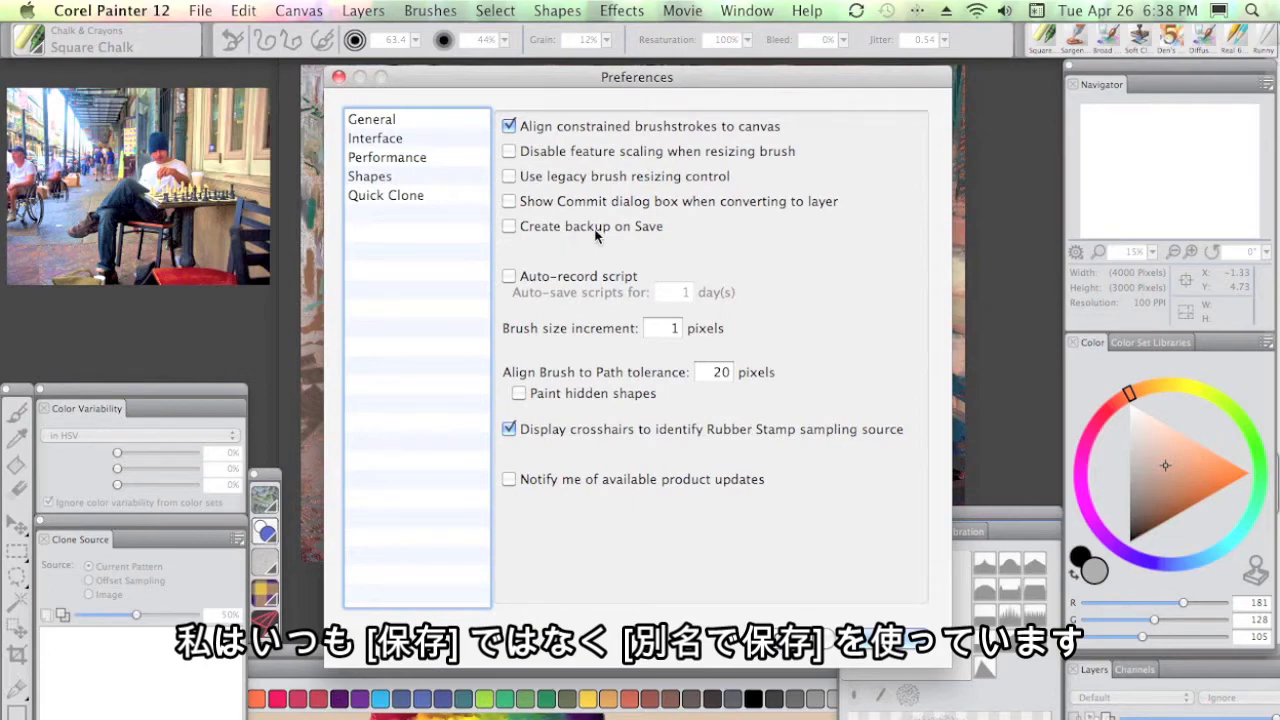
key("Return")
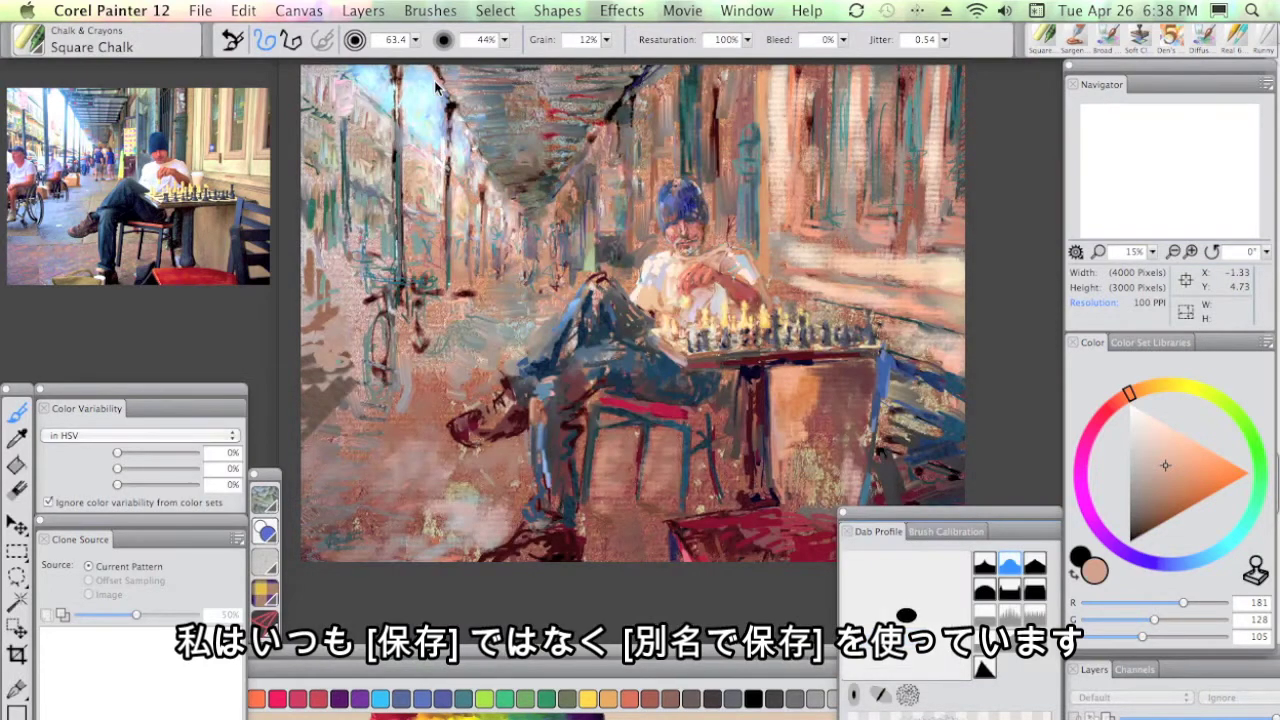
left_click(307, 12)
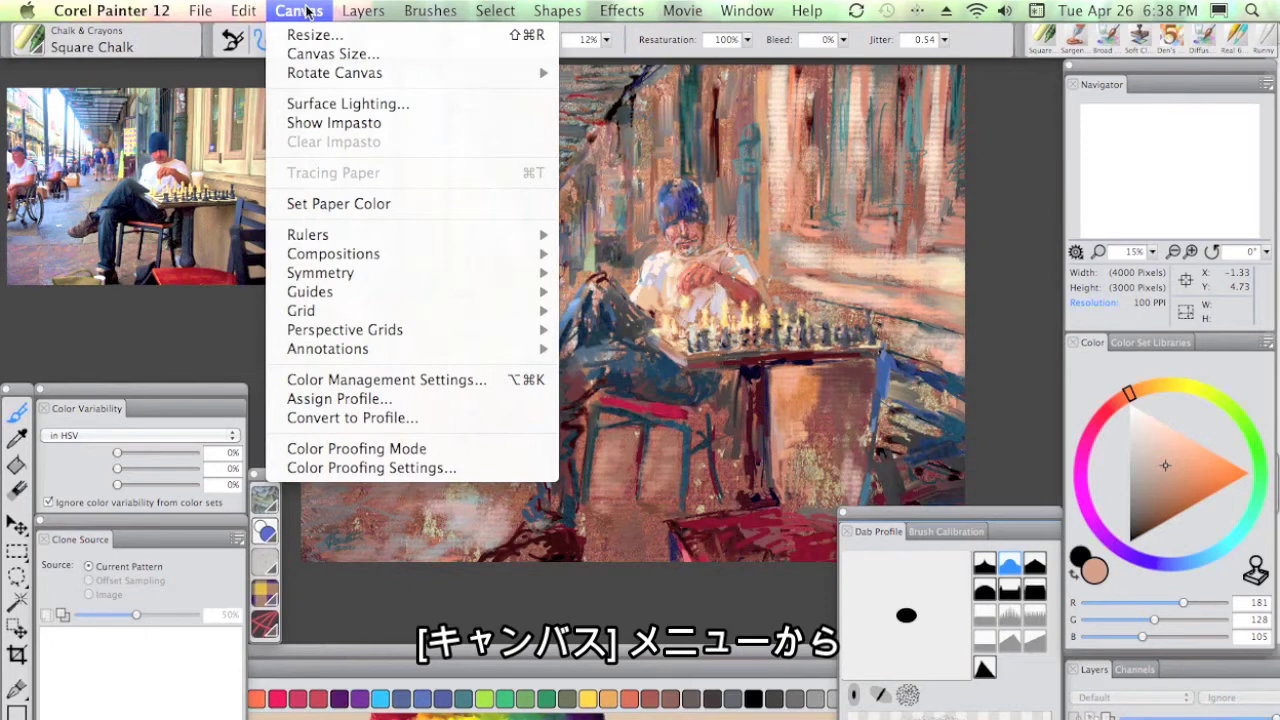
Set the Default RGB Profile to Adobe RGB (1998) in Color Management Settings.
left_click(436, 385)
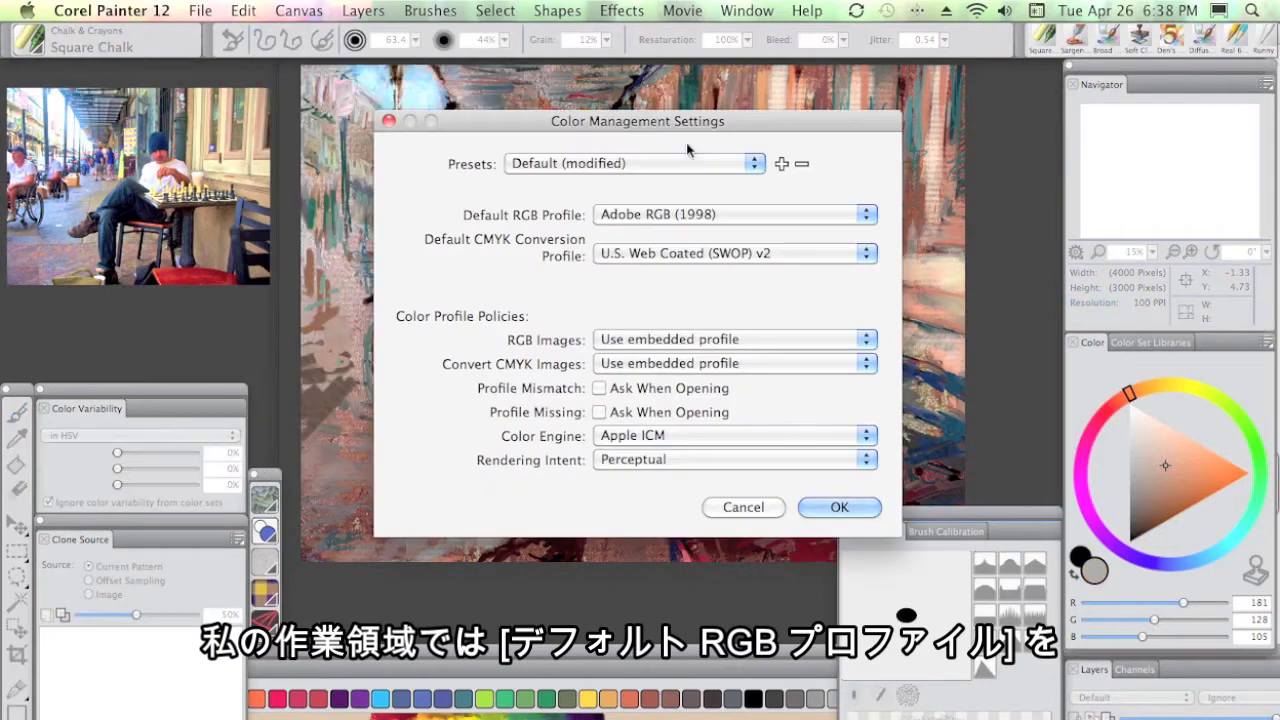
left_click_drag(687, 127, 651, 123)
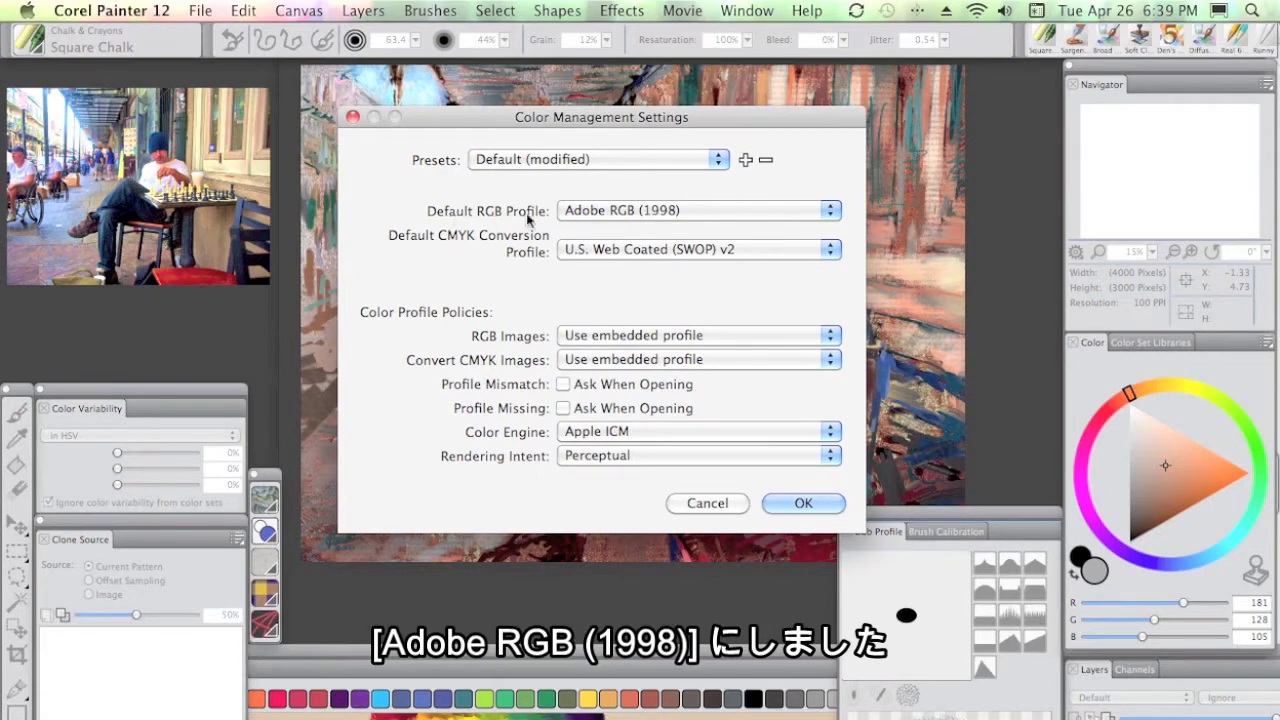
left_click(636, 213)
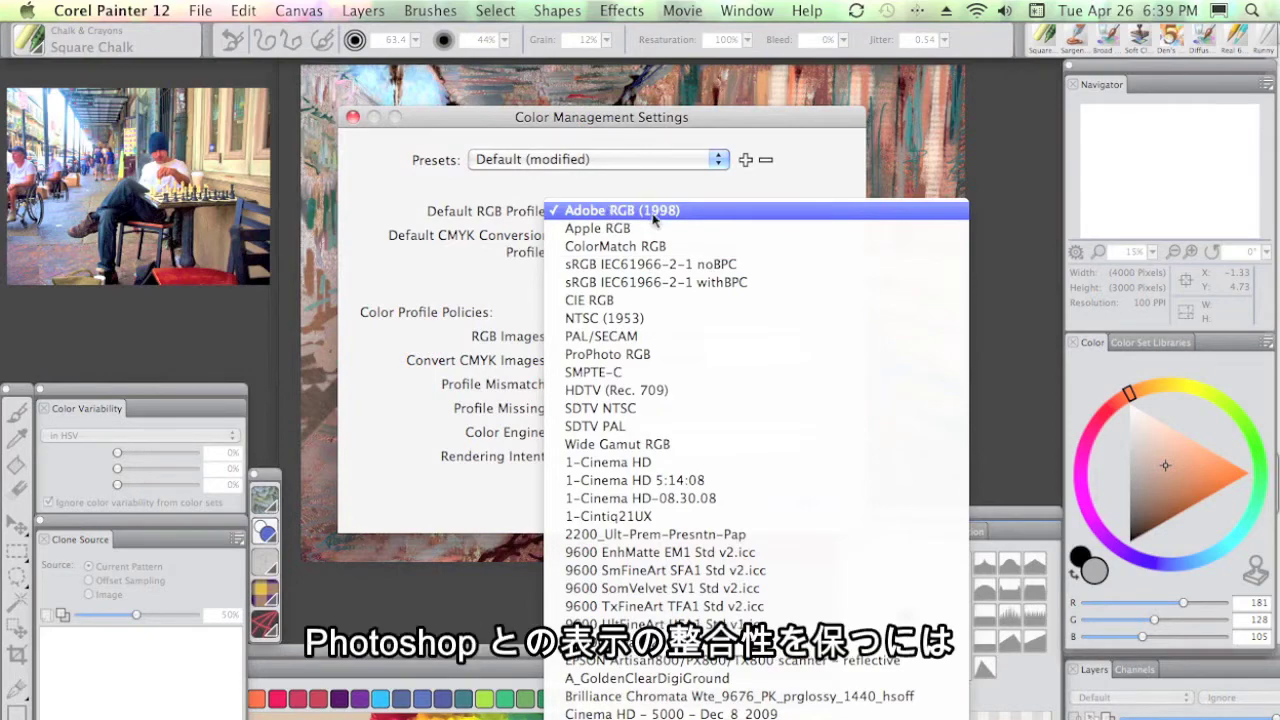
left_click(652, 213)
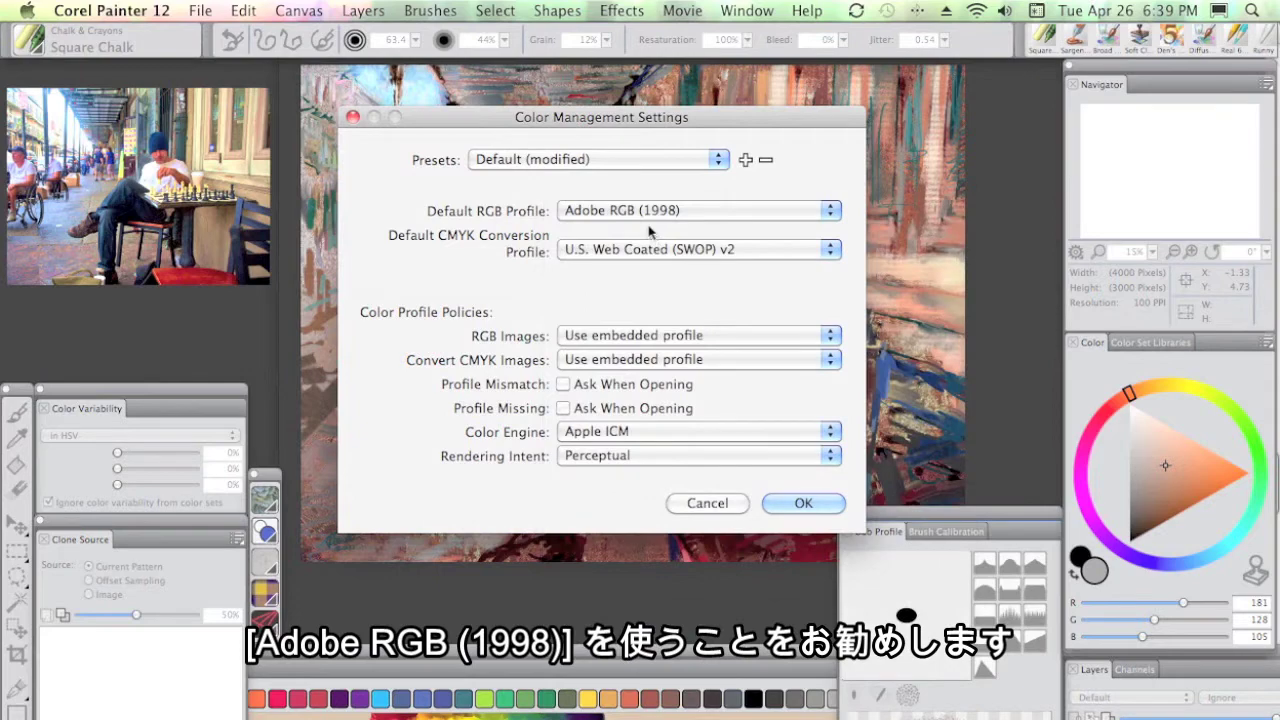
left_click(803, 504)
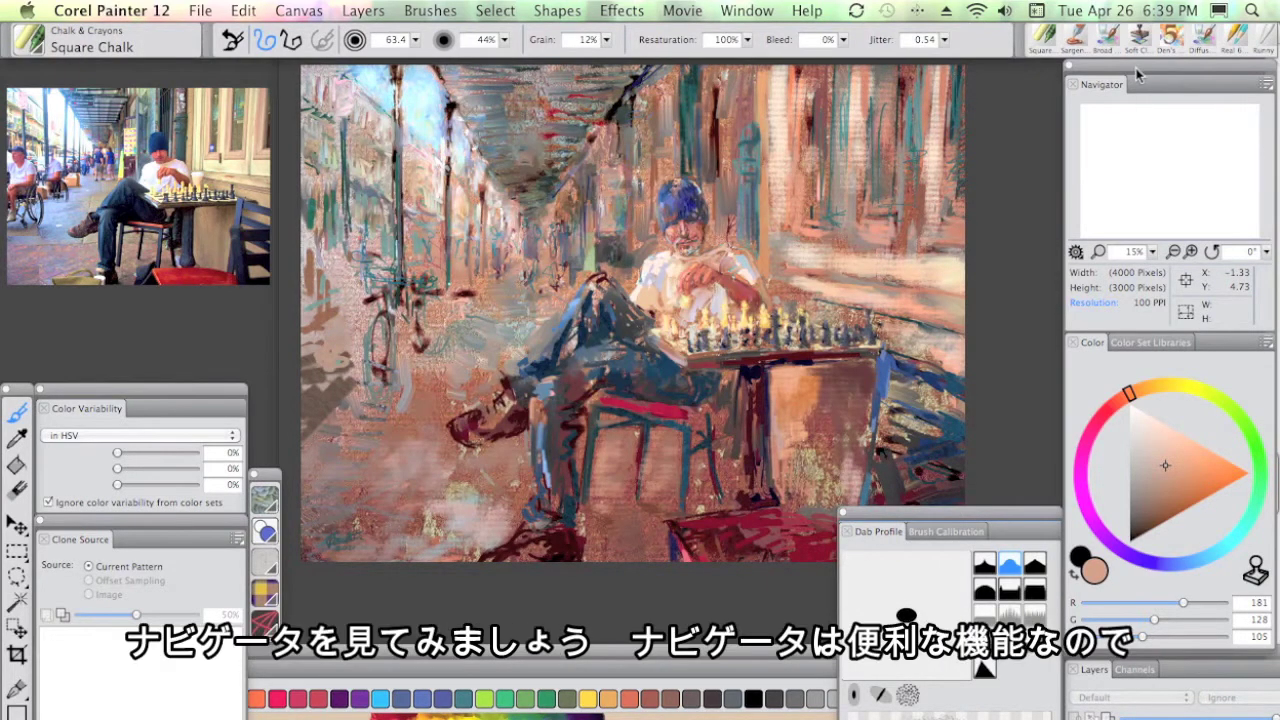
Shift the right panel stack up and zoom in on the chess player's face via the Navigator.
left_click_drag(1138, 65, 1131, 63)
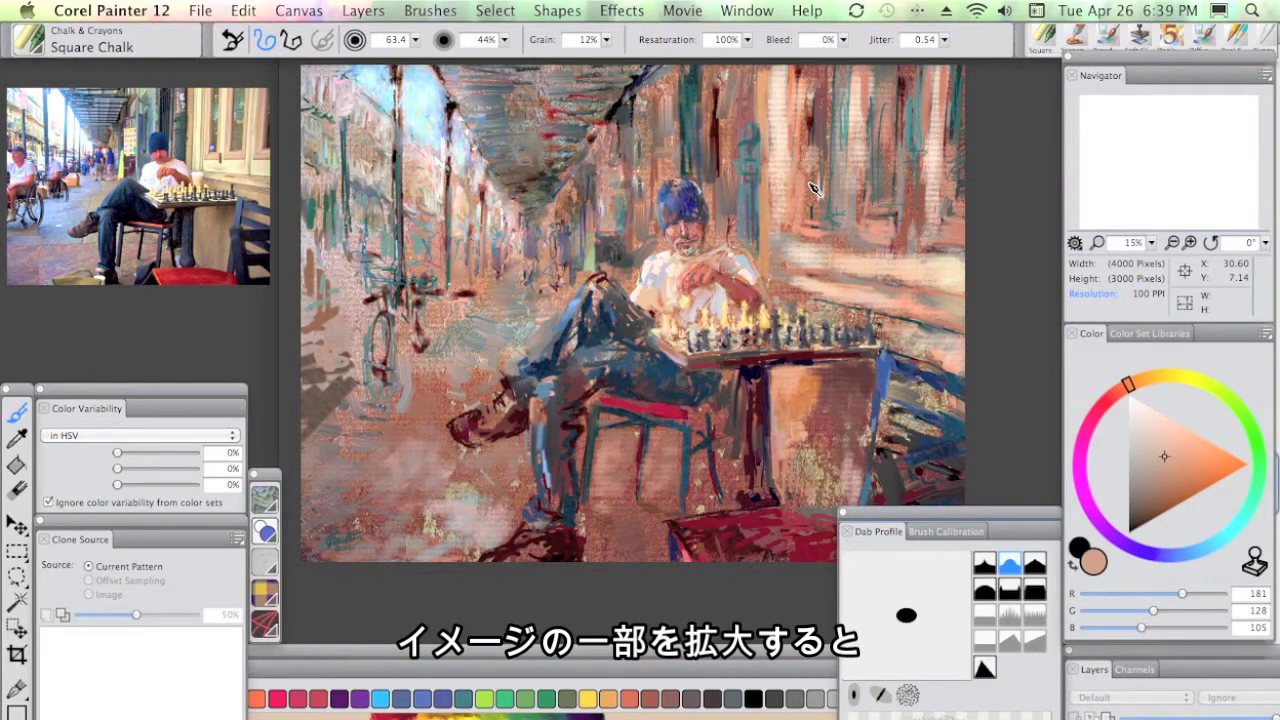
scroll(812, 188, "up", 4)
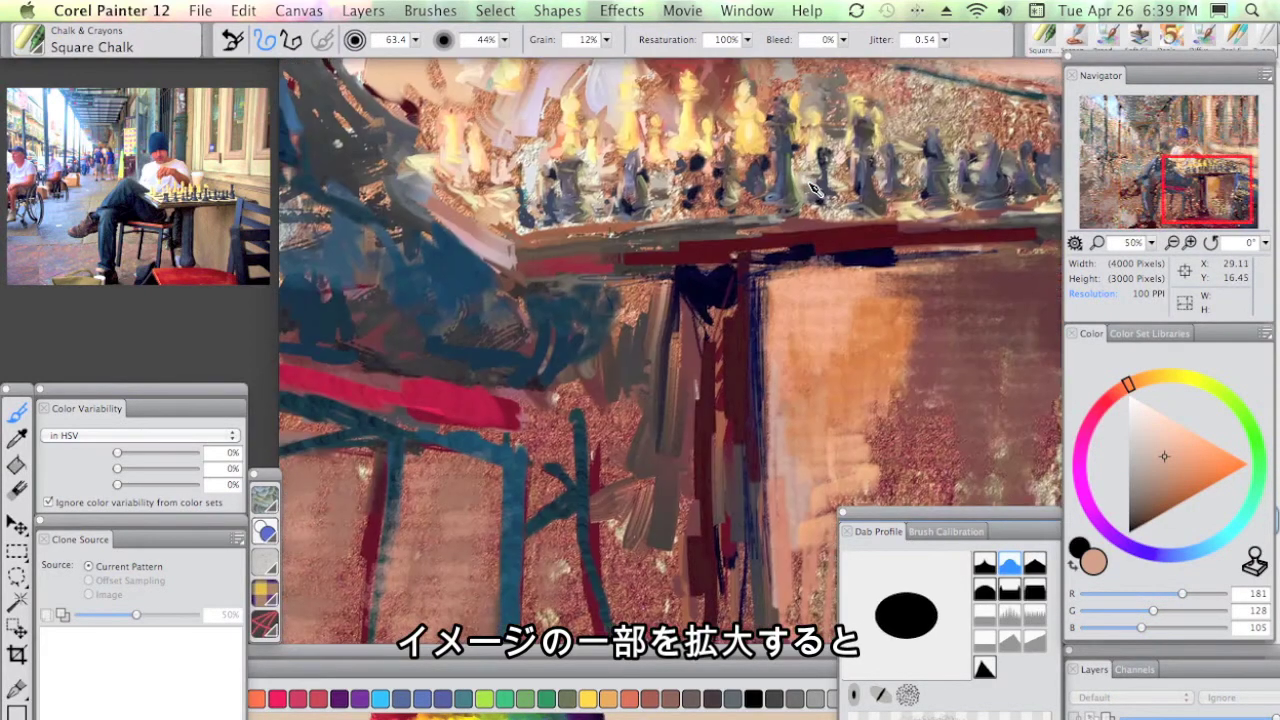
scroll(690, 310, "up", 5)
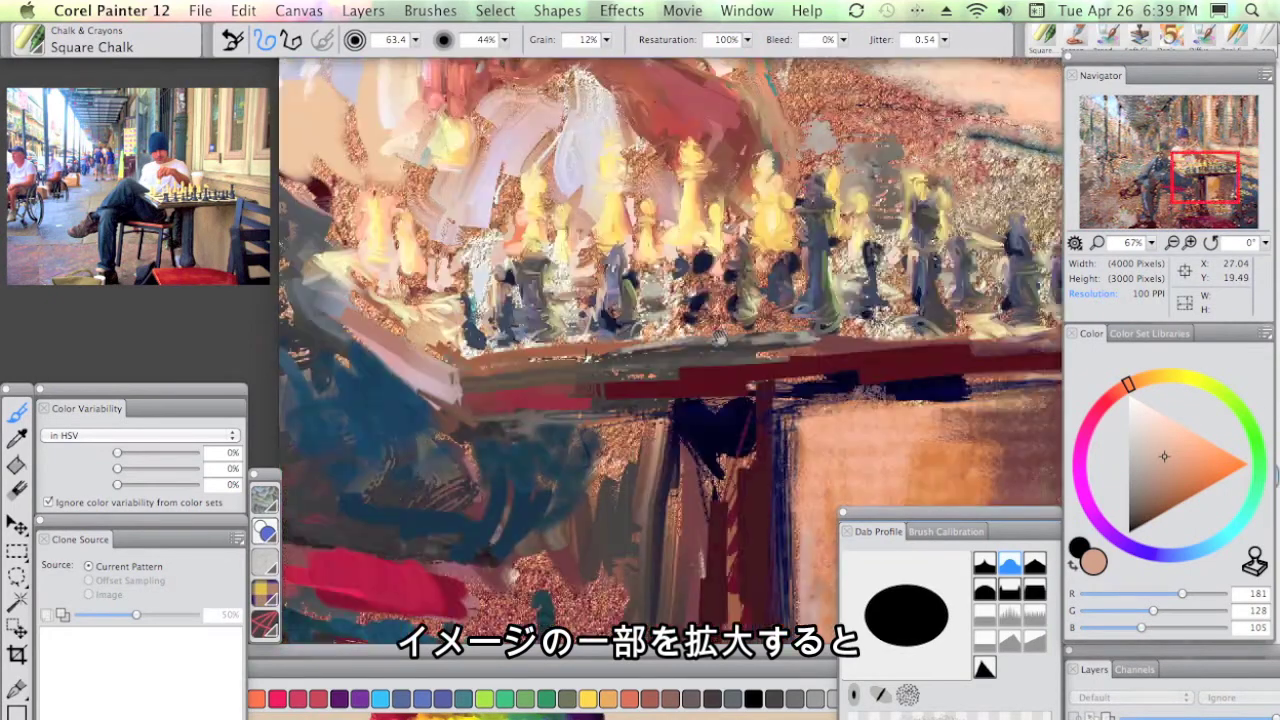
scroll(707, 316, "up", 5)
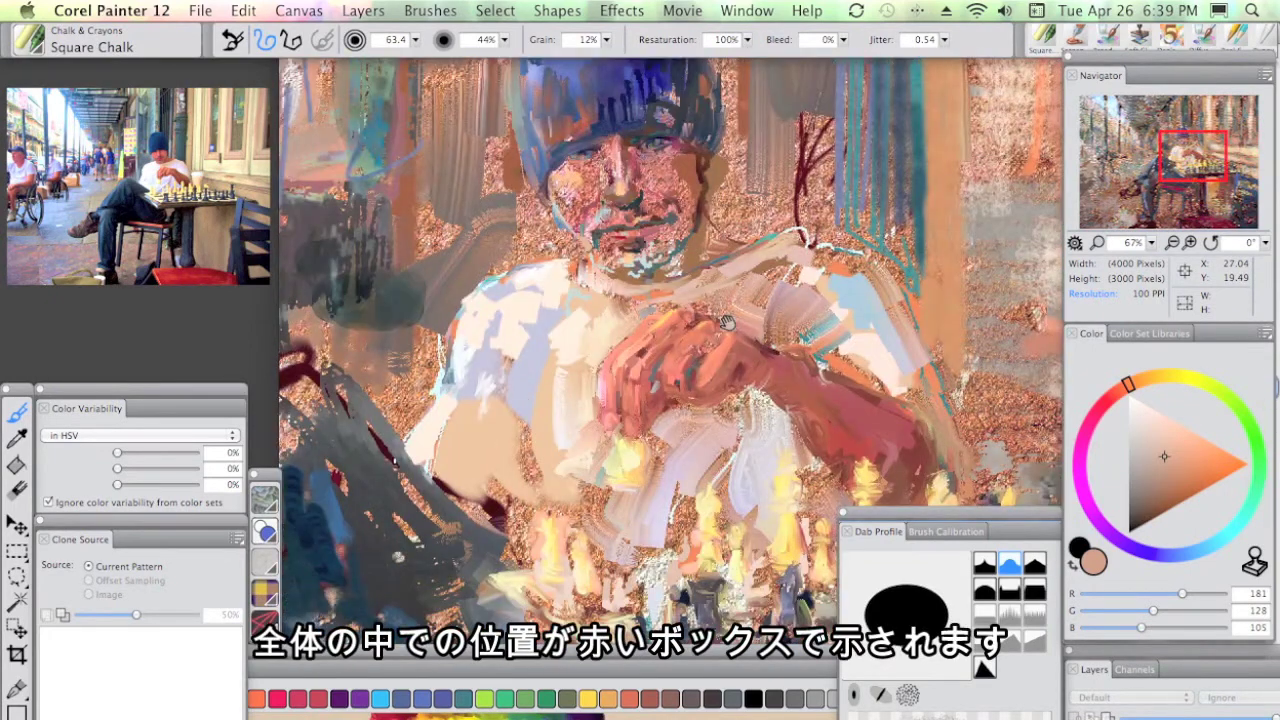
scroll(707, 316, "up", 2)
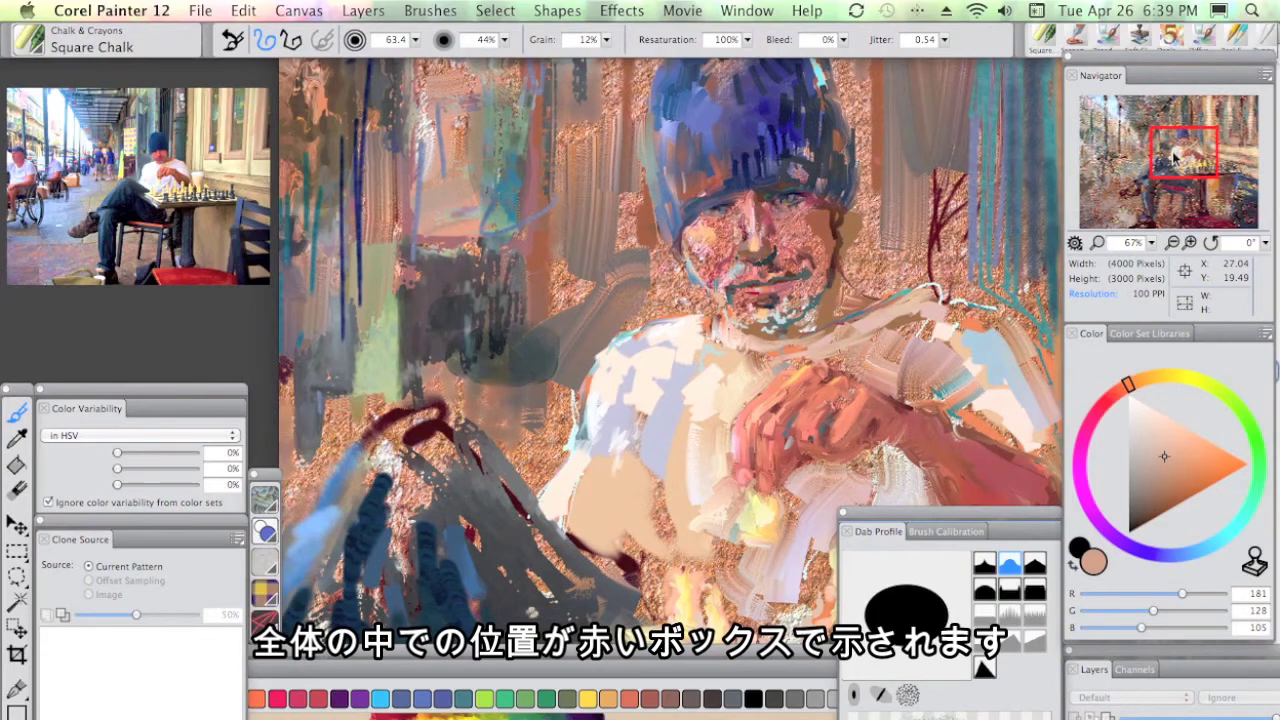
mouse_move(1175, 158)
left_mouse_down()
mouse_move(1150, 152)
mouse_move(1140, 180)
mouse_move(1163, 185)
mouse_move(1208, 135)
mouse_move(1185, 187)
mouse_move(1195, 178)
mouse_move(1160, 185)
mouse_move(1166, 156)
left_mouse_up()
mouse_move(1151, 243)
left_mouse_down()
mouse_move(1160, 262)
mouse_move(1146, 260)
mouse_move(1158, 262)
left_mouse_up()
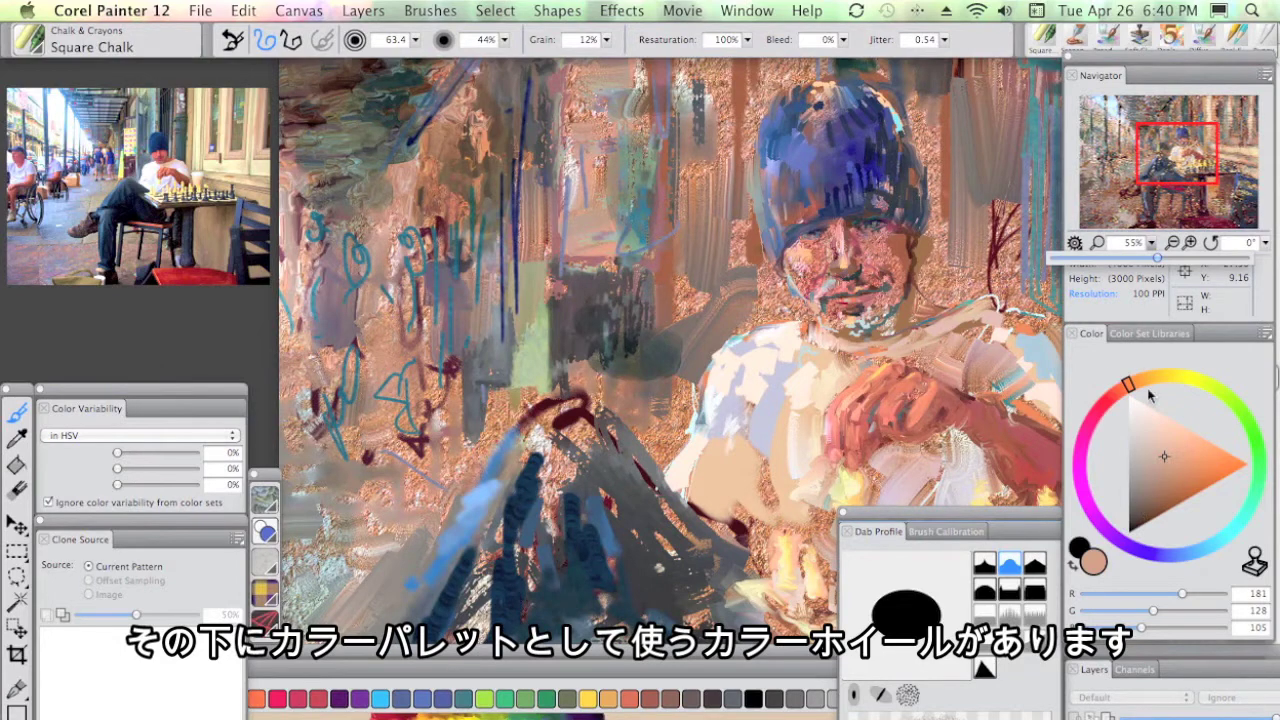
Float and enlarge the Color panel, redock it with Color Set Libraries, and pull out Layers.
left_click_drag(1092, 336, 362, 112)
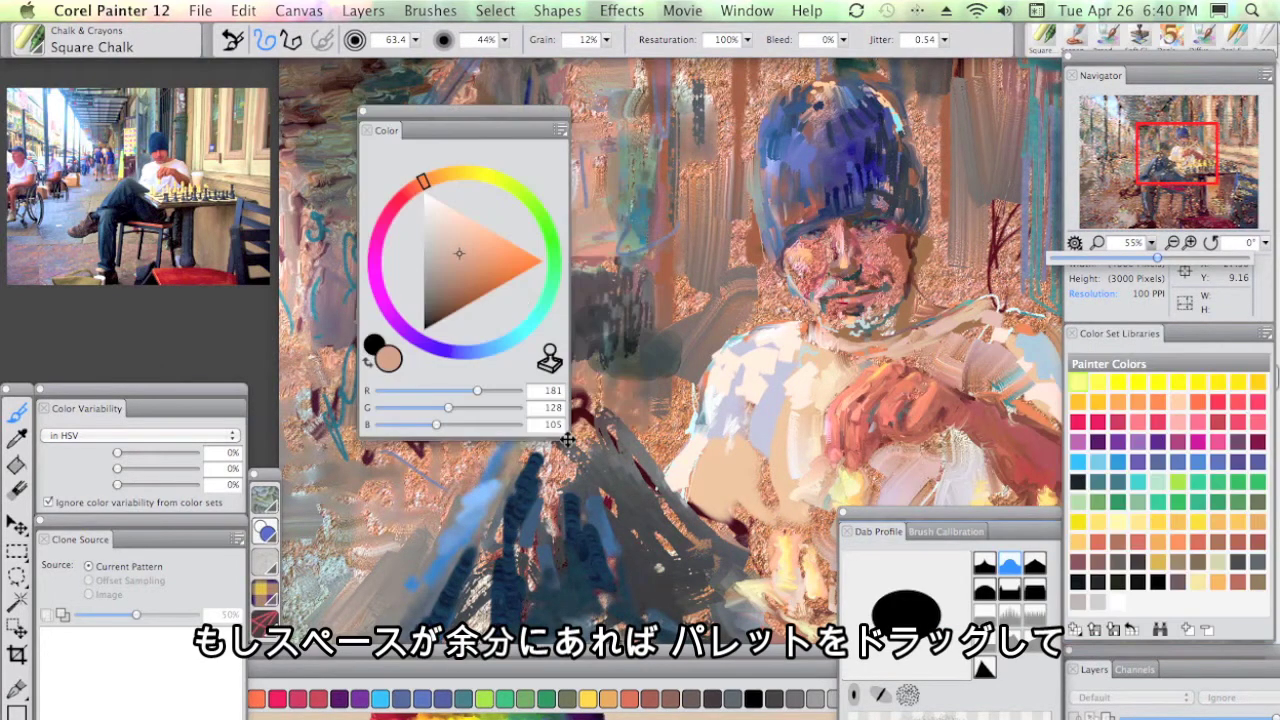
left_click_drag(606, 468, 570, 405)
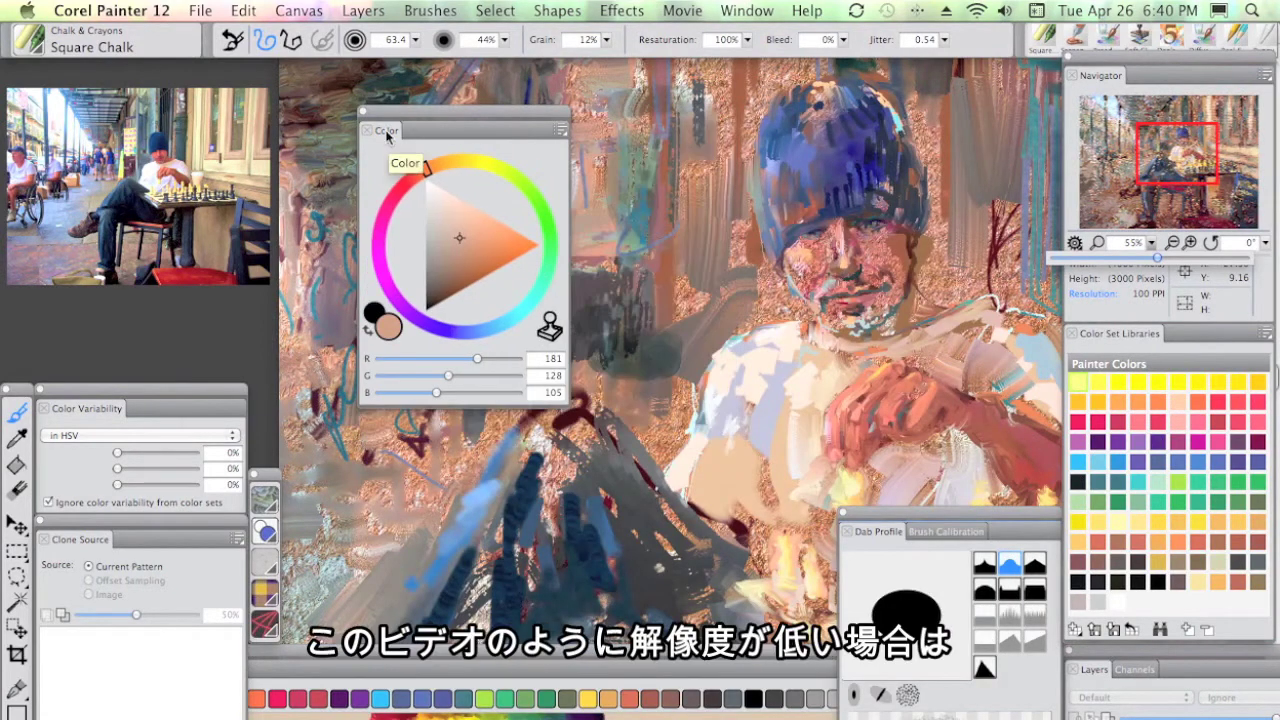
left_click_drag(437, 163, 1118, 357)
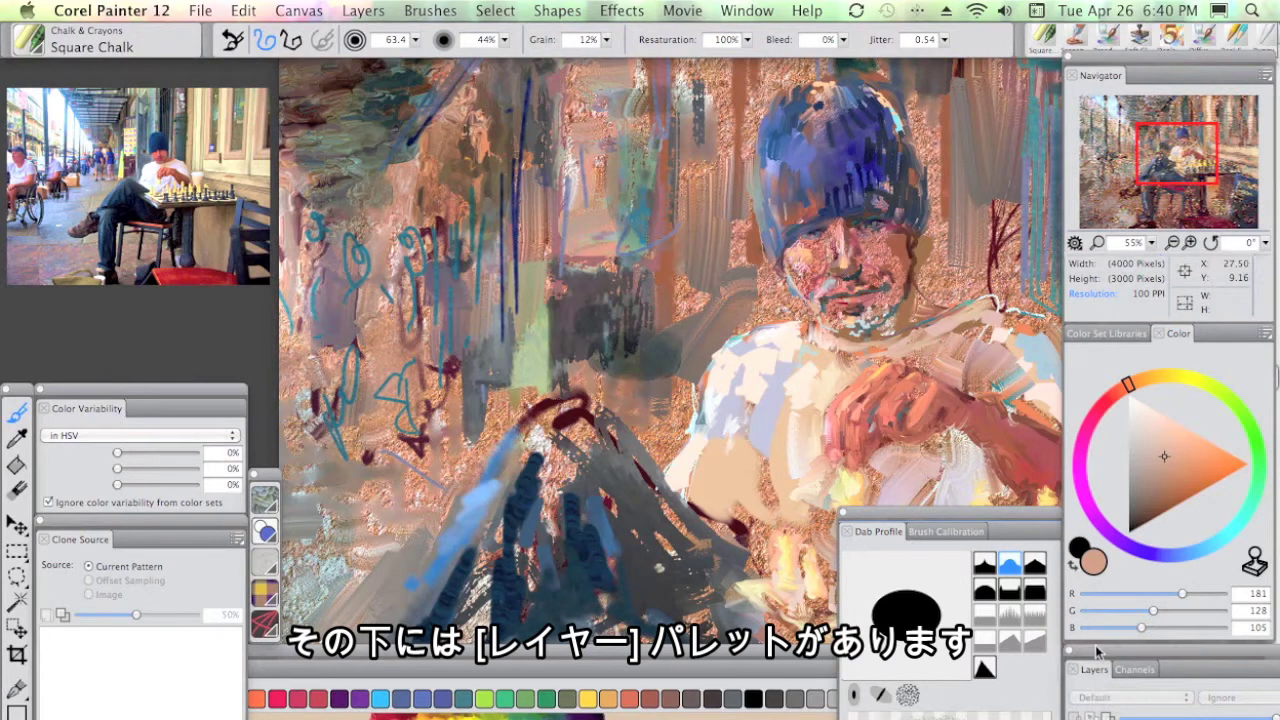
left_click_drag(1097, 651, 1145, 659)
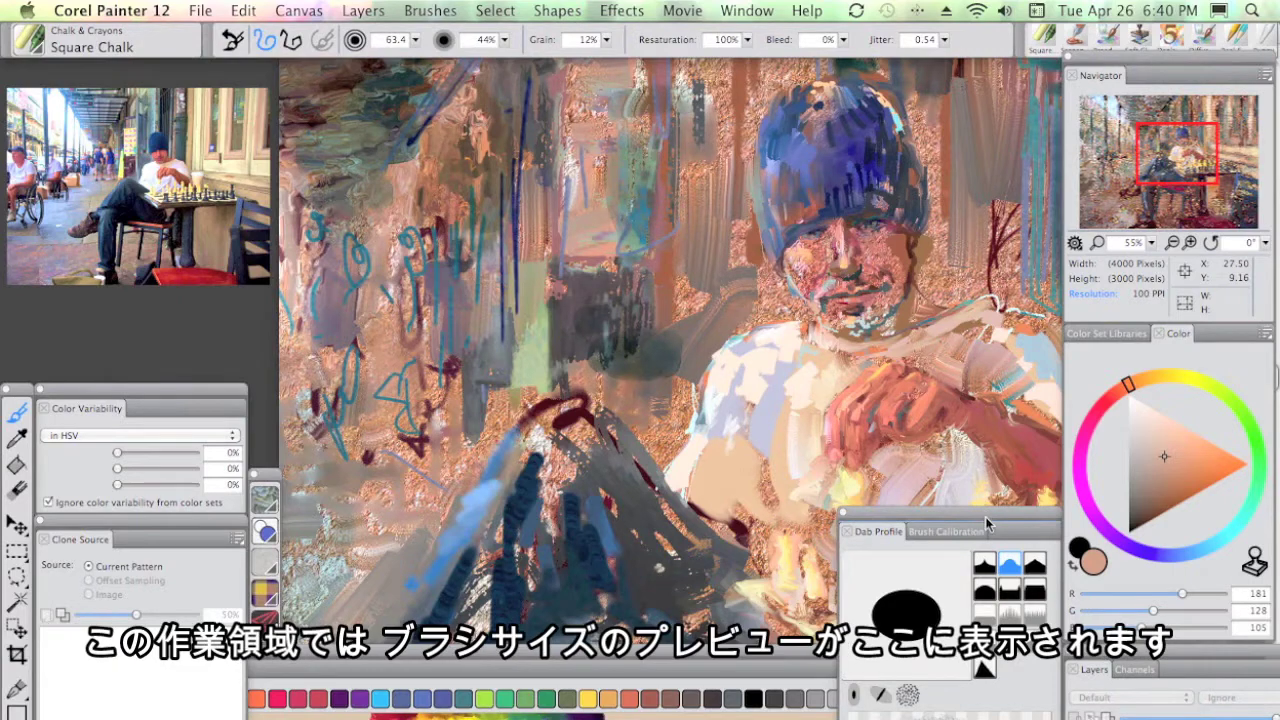
Raise the Square Chalk size from 63.4 to 77.6 and bring the Mixer panel into view.
left_click_drag(990, 522, 998, 421)
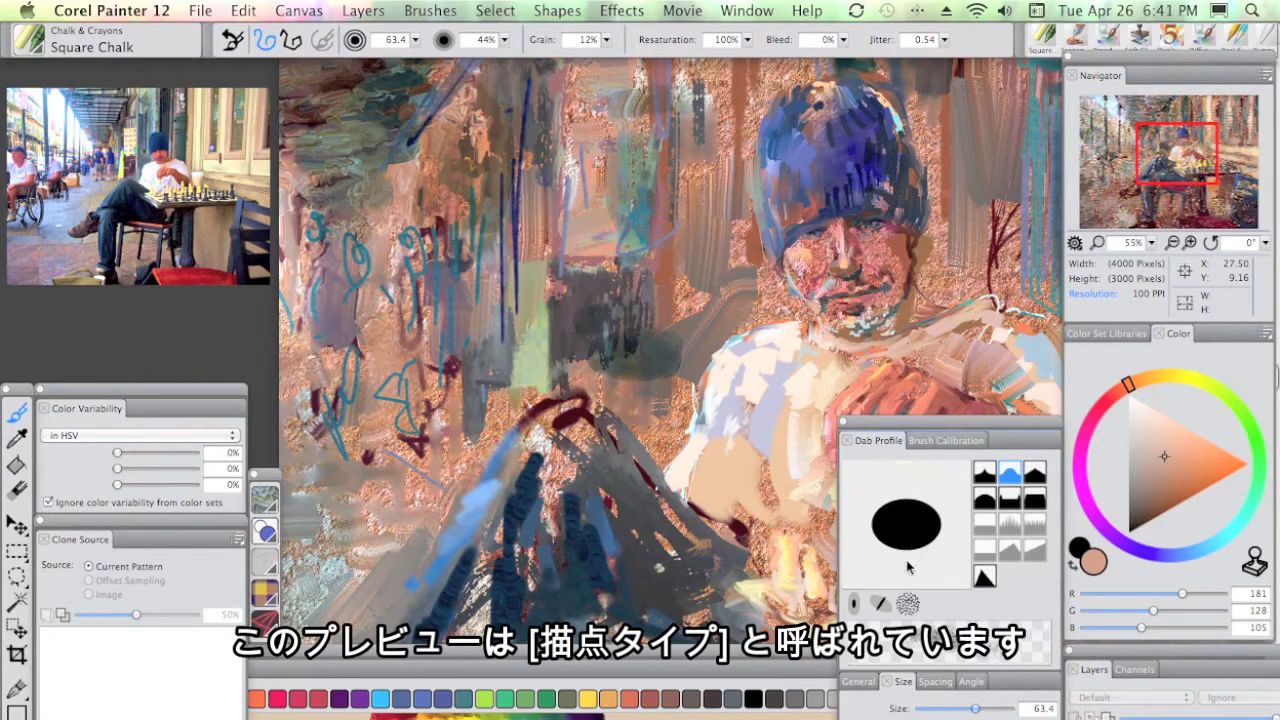
left_click_drag(976, 710, 978, 710)
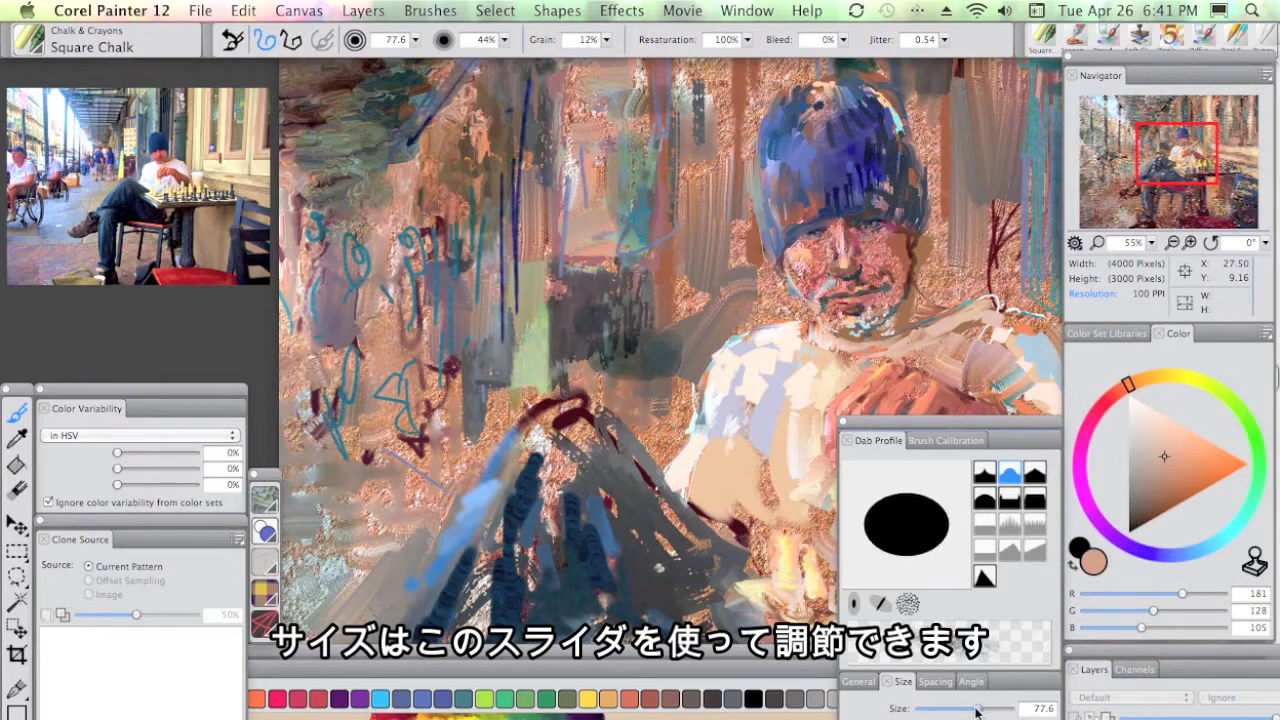
mouse_move(940, 427)
left_mouse_down()
mouse_move(935, 395)
mouse_move(791, 188)
mouse_move(778, 126)
mouse_move(773, 157)
left_mouse_up()
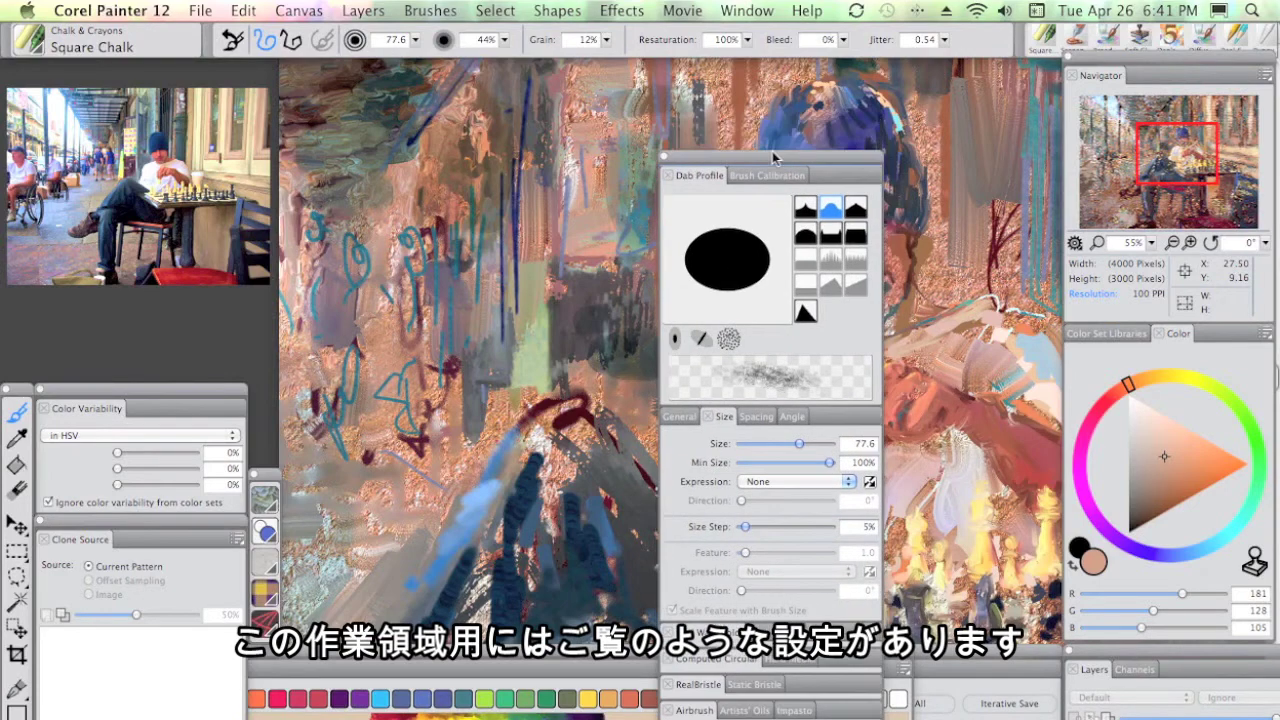
left_click_drag(773, 157, 953, 423)
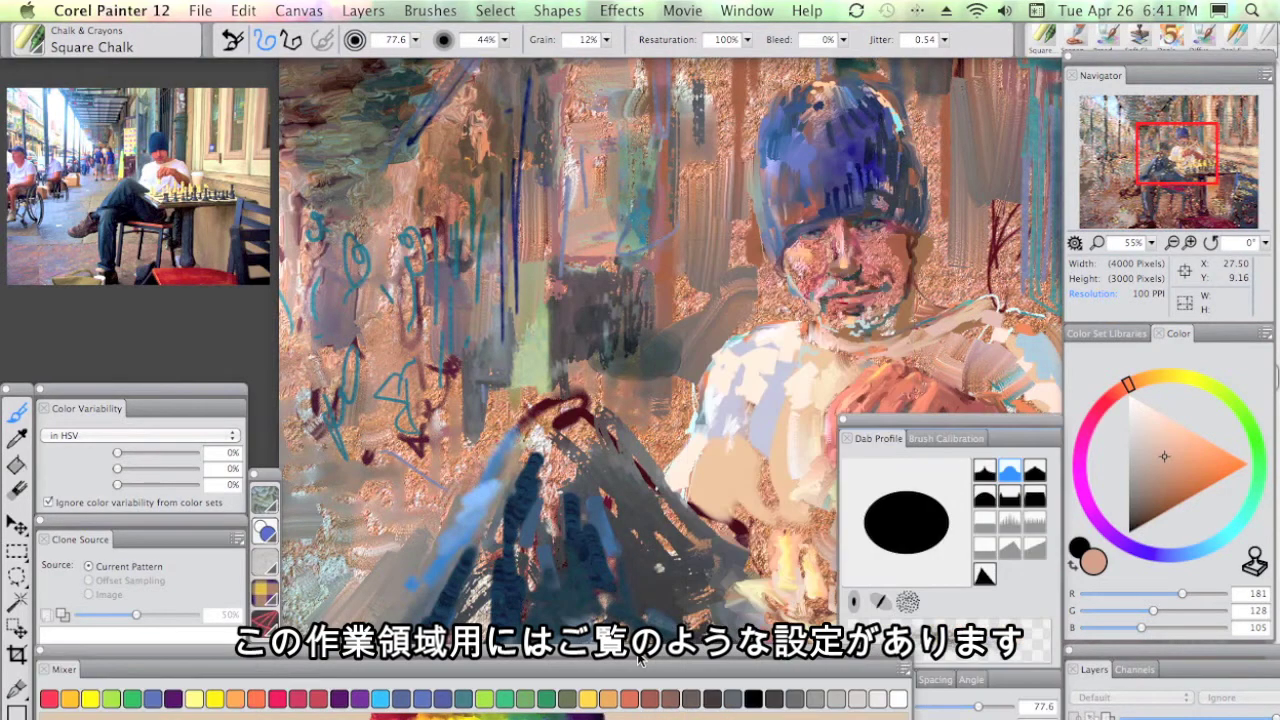
left_click_drag(638, 661, 822, 349)
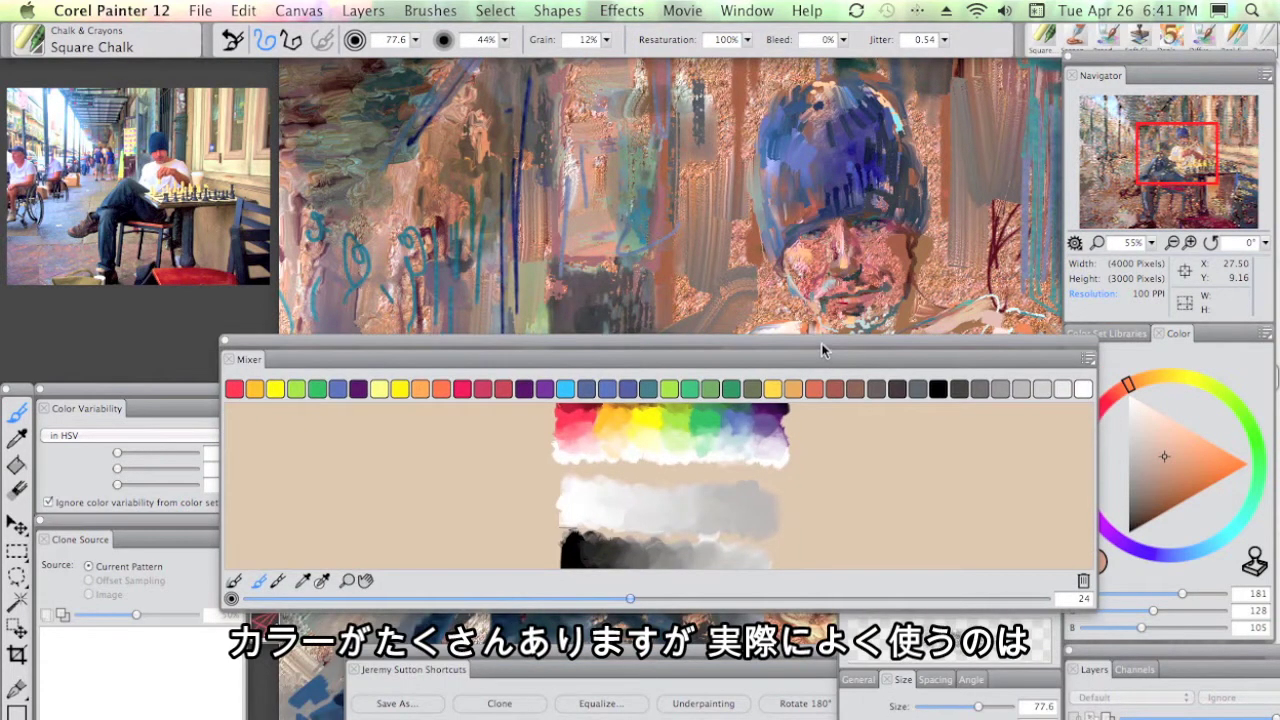
Resize and lower the Mixer panel, then raise the custom shortcuts palette into view.
left_click_drag(822, 349, 811, 291)
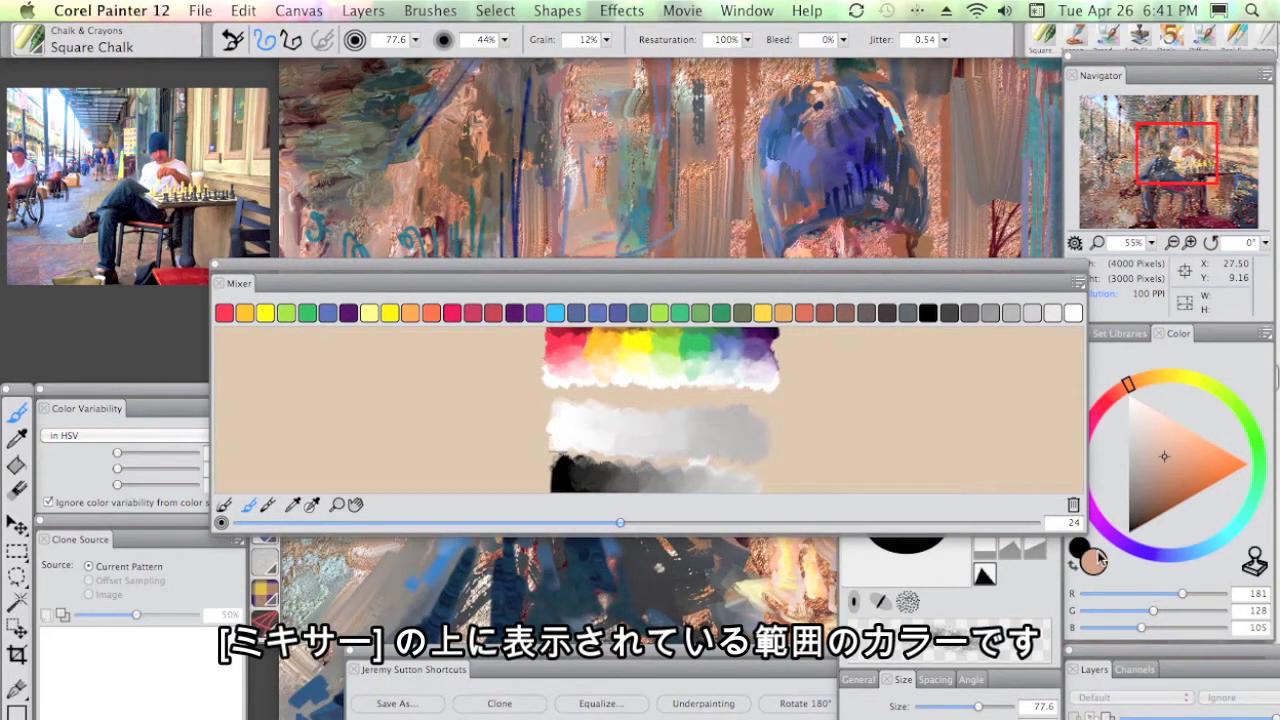
left_click_drag(1088, 540, 978, 533)
left_click_drag(976, 420, 1077, 420)
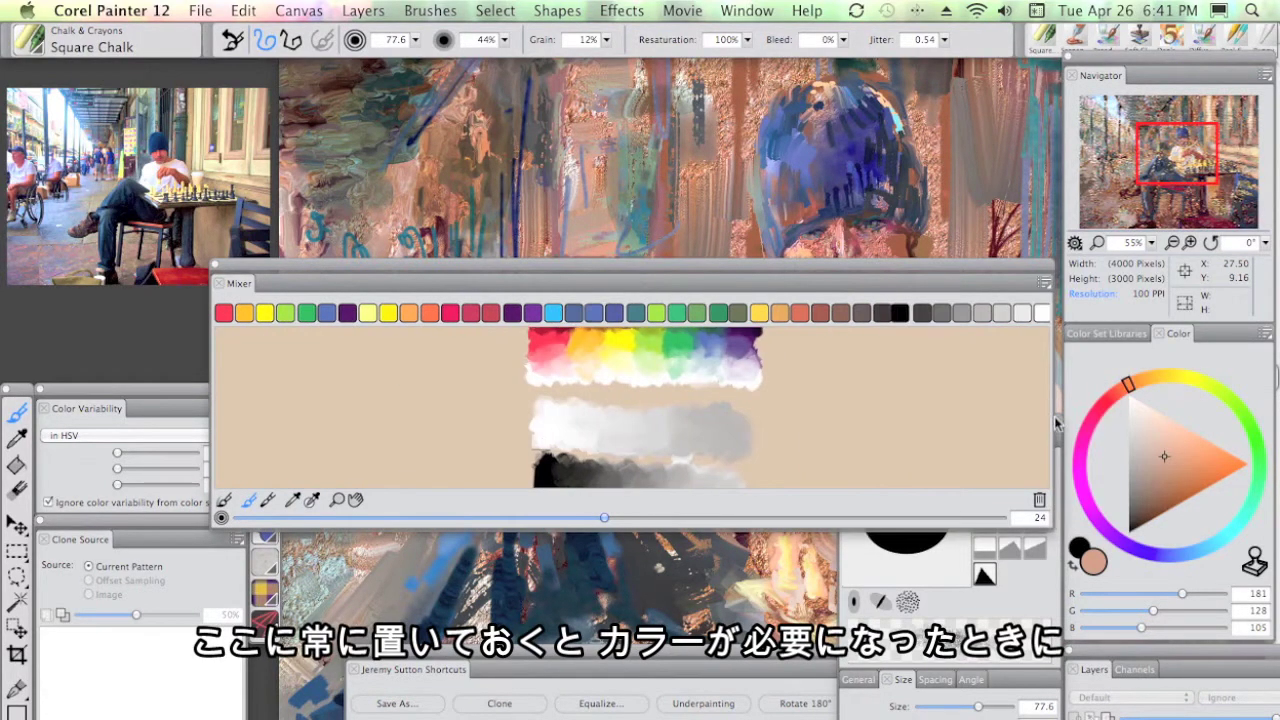
left_click_drag(838, 266, 817, 539)
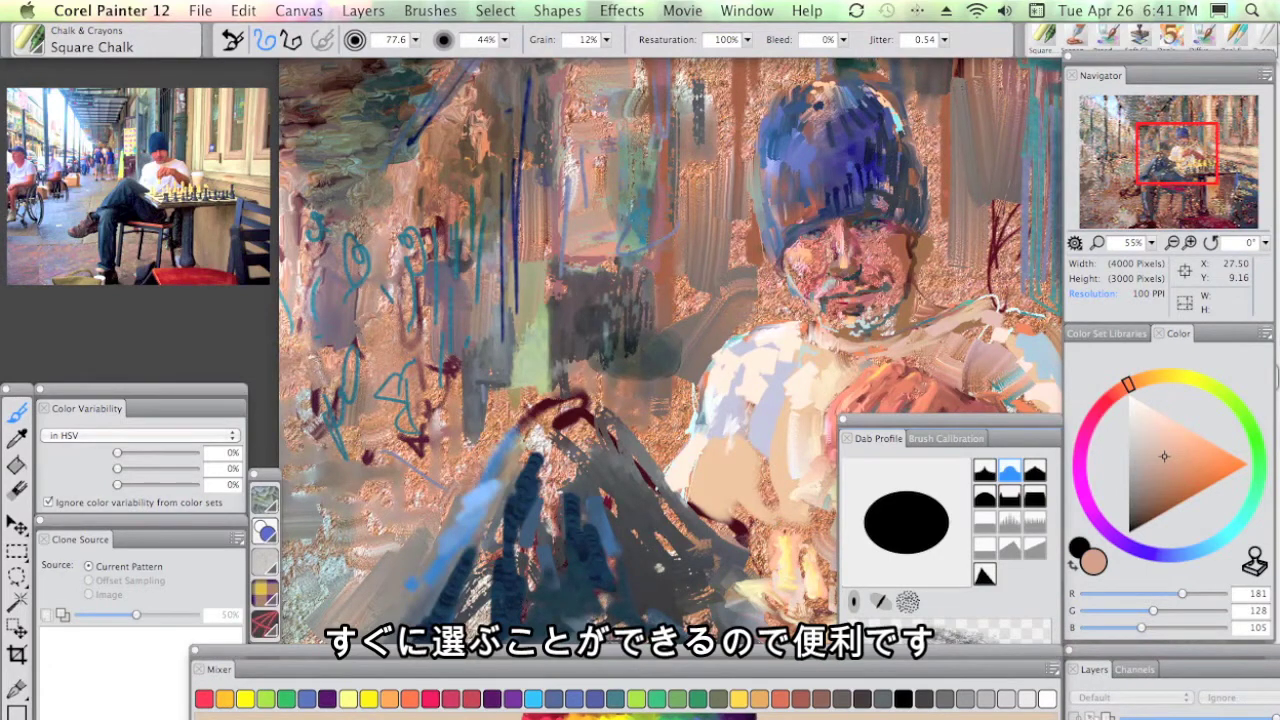
mouse_move(762, 668)
left_mouse_down()
mouse_move(765, 279)
mouse_move(720, 240)
left_mouse_up()
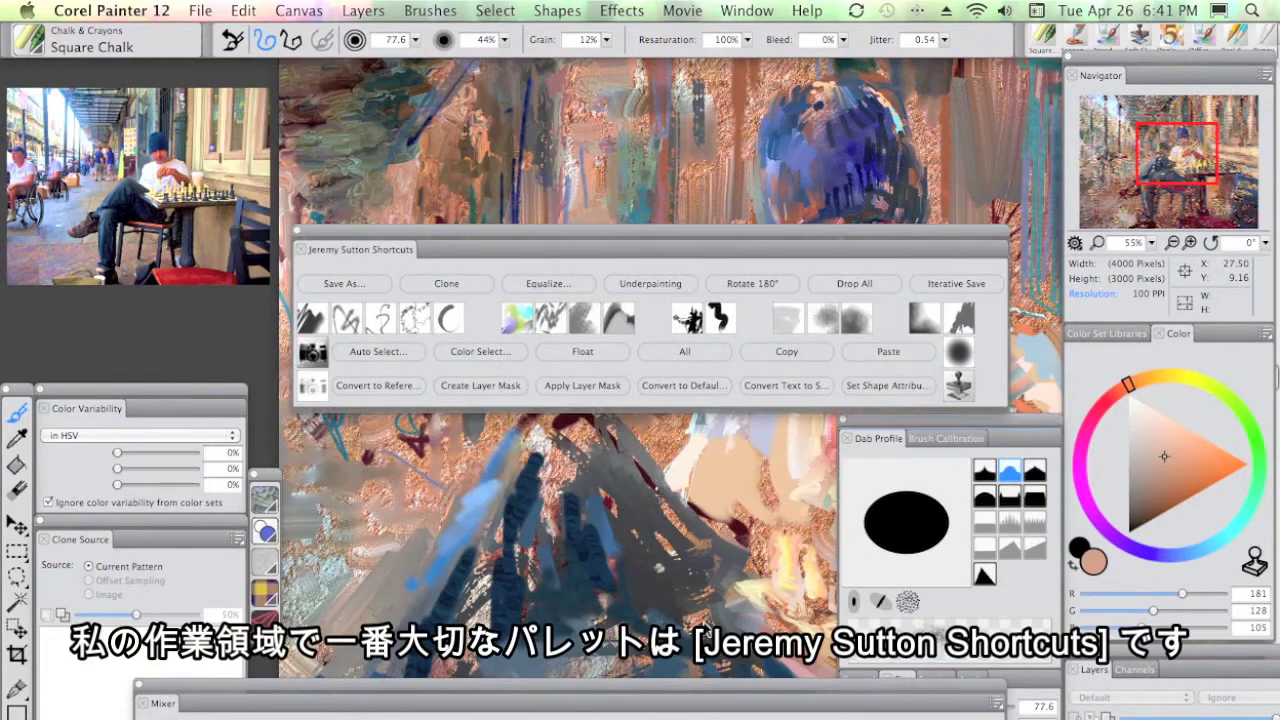
Move the Mixer aside, reposition the shortcuts palette, then close it.
left_click_drag(701, 704, 755, 690)
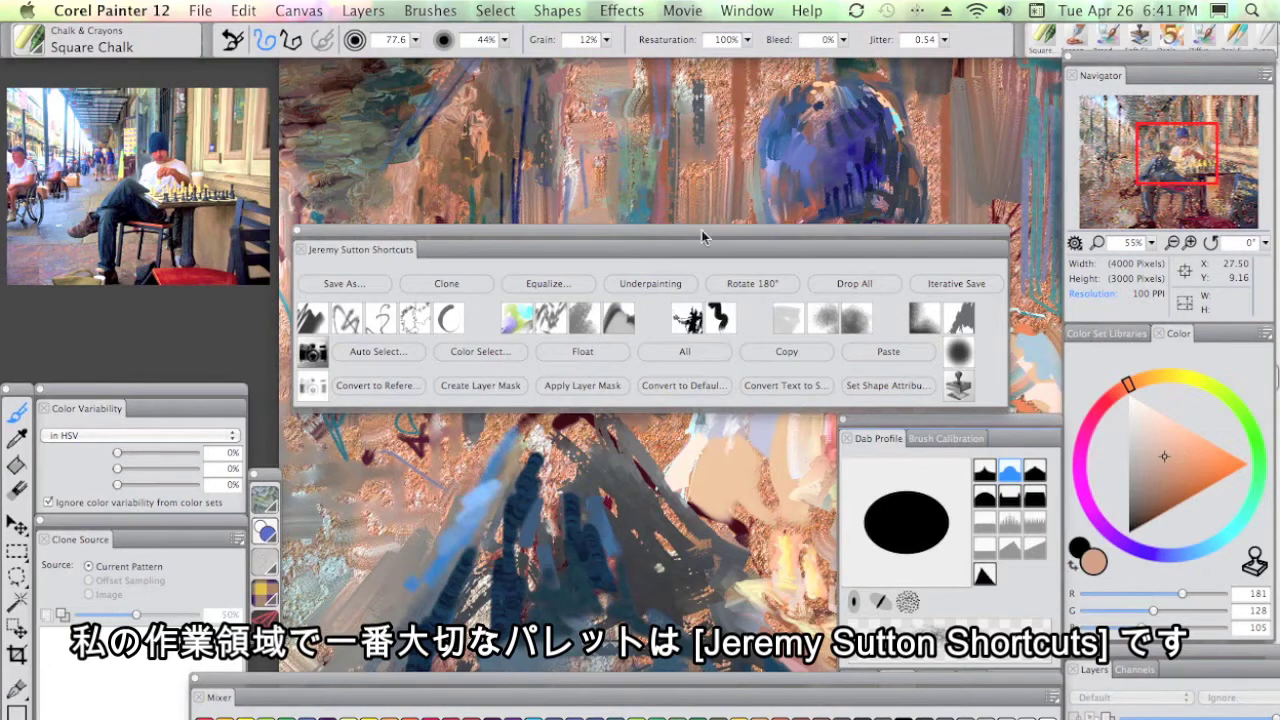
left_click_drag(703, 236, 709, 174)
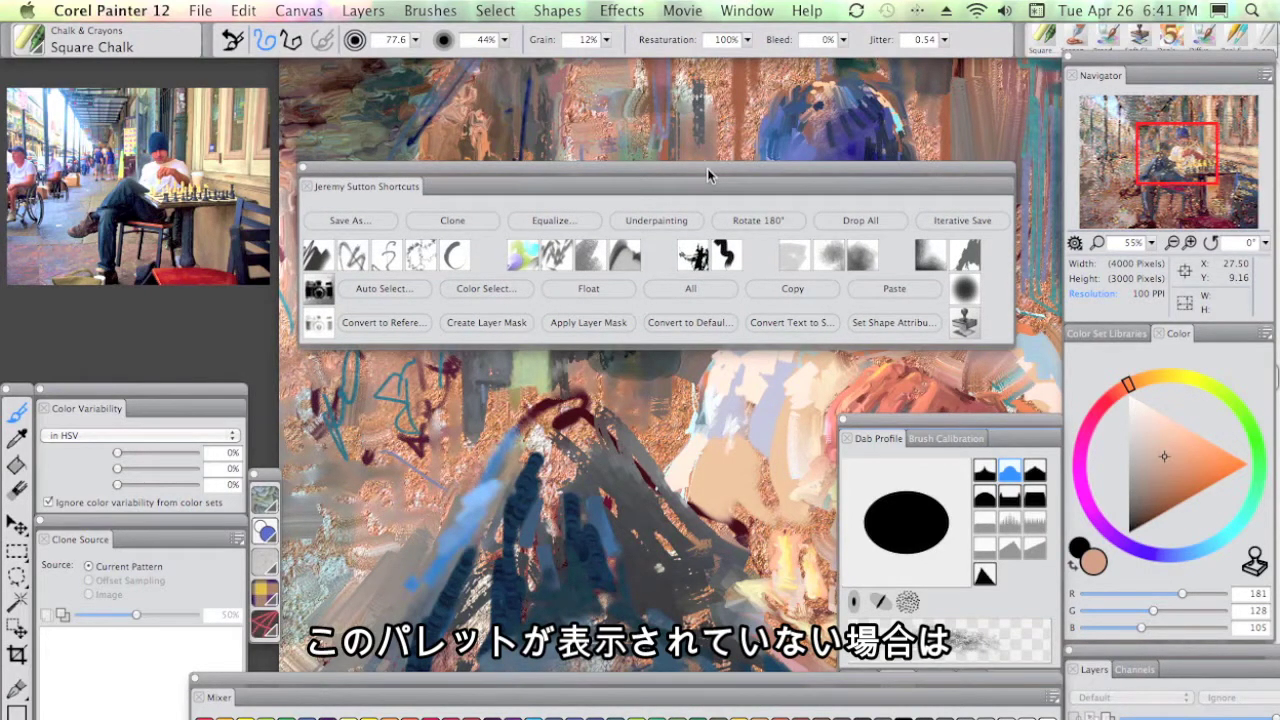
left_click_drag(707, 168, 706, 169)
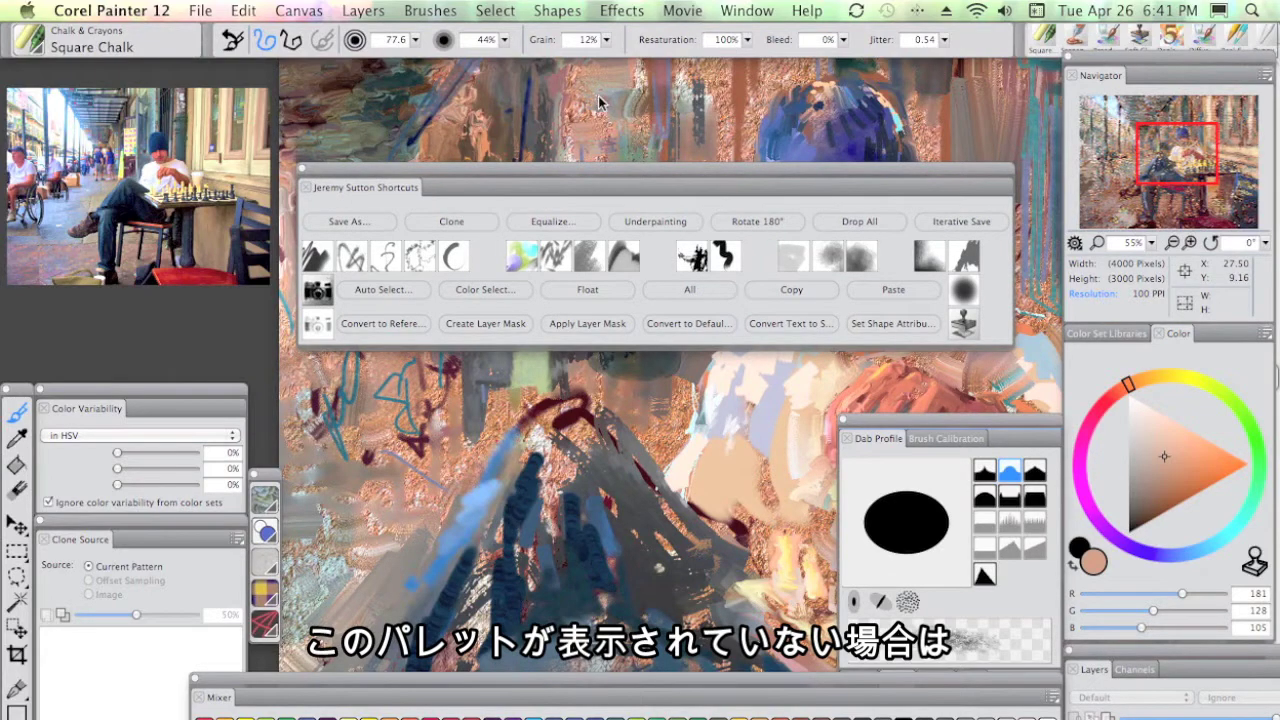
left_click(306, 187)
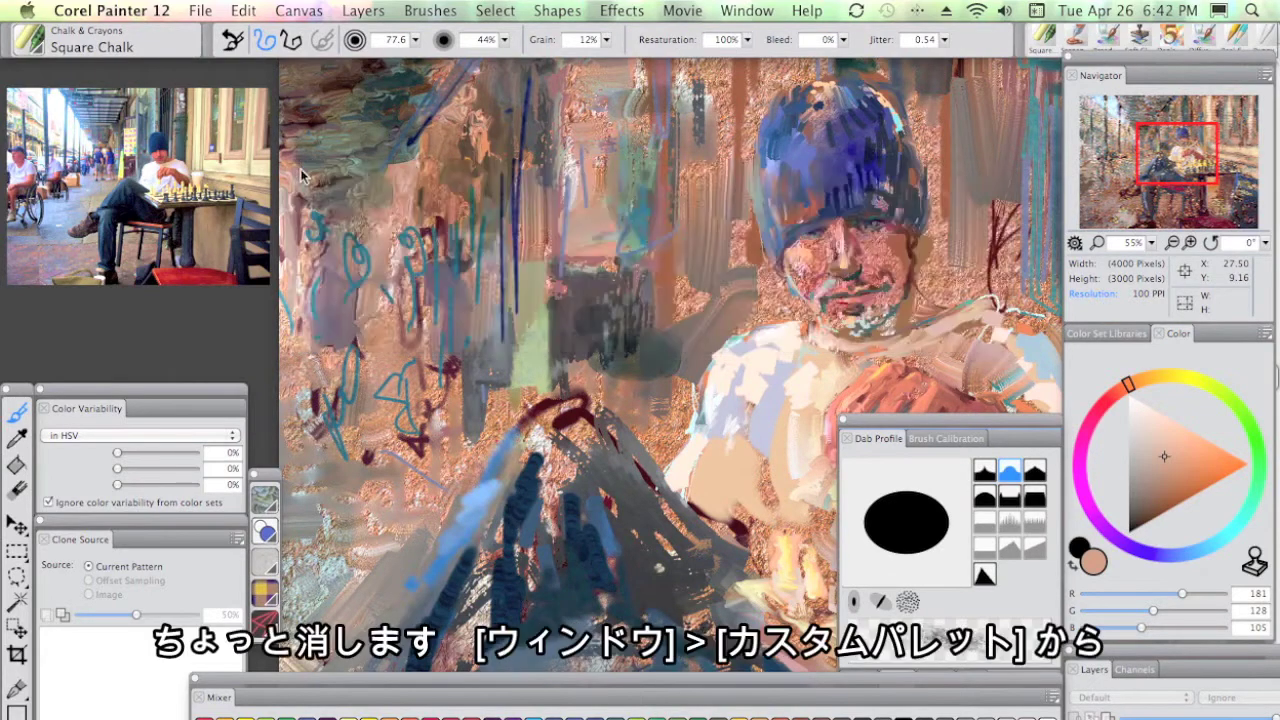
Reopen the custom shortcuts palette, enlarge it to show every row, and move it down.
left_click(745, 10)
mouse_move(757, 164)
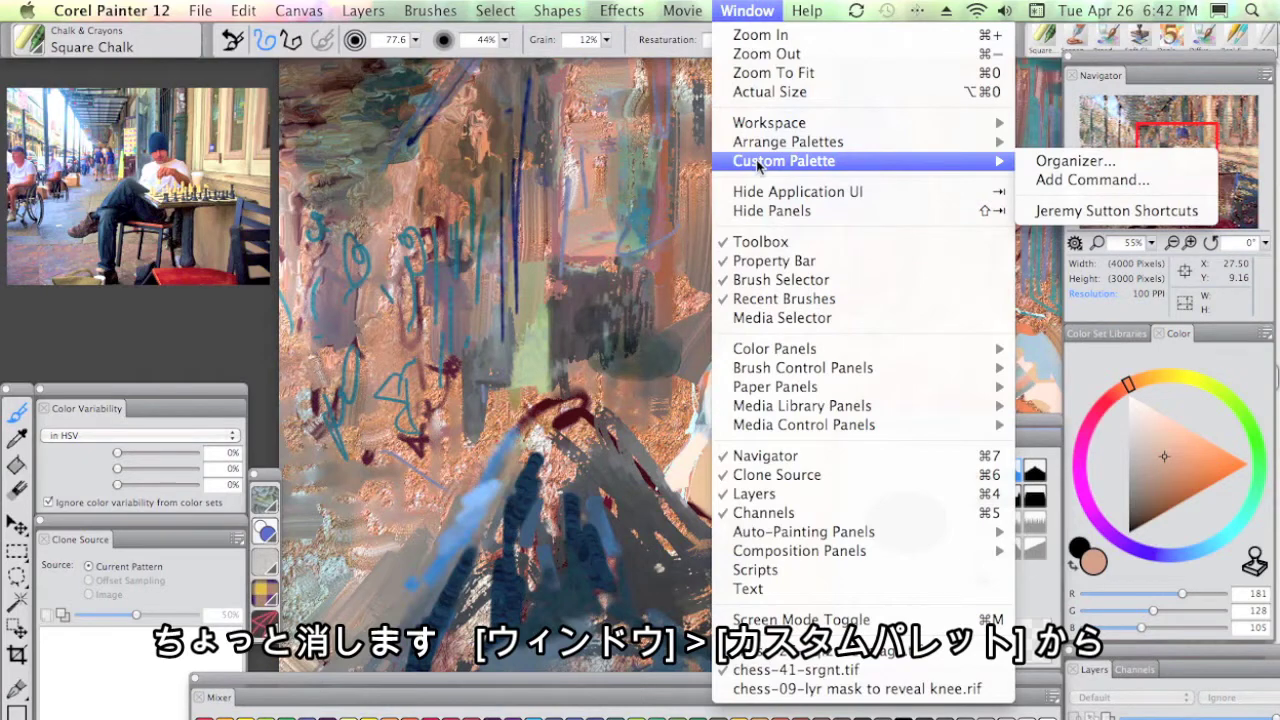
left_click(1097, 214)
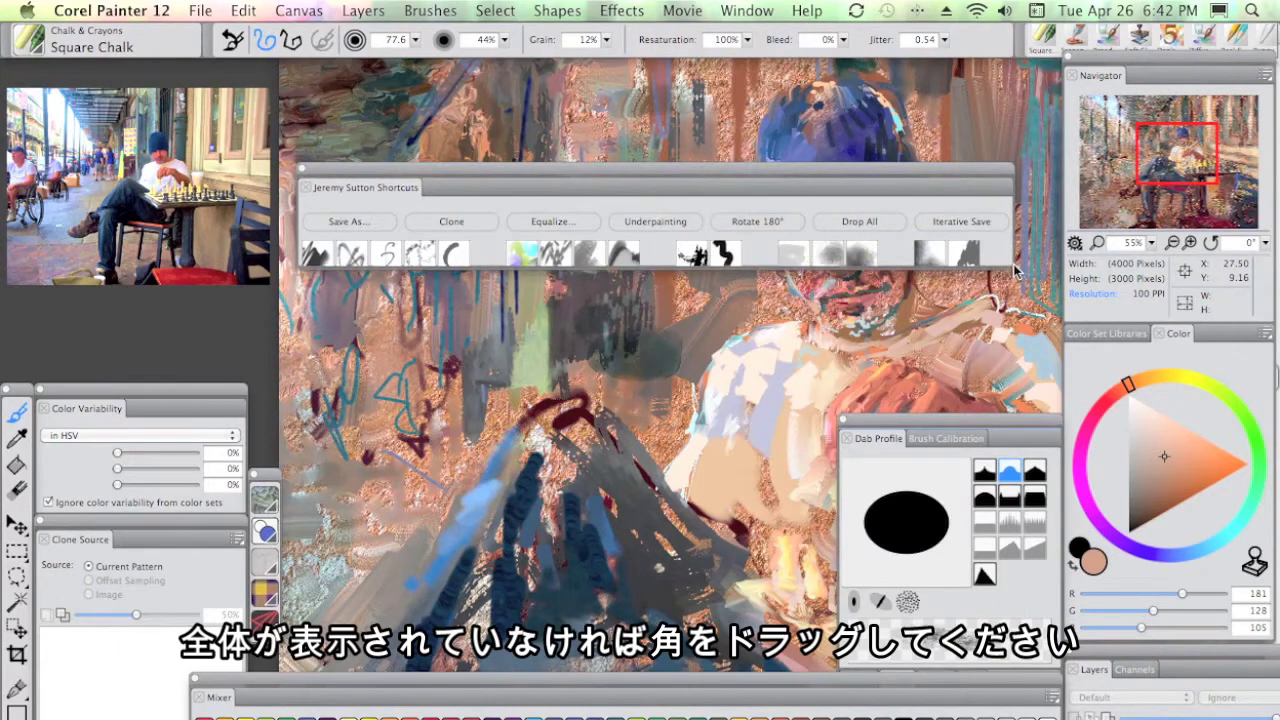
mouse_move(1012, 268)
left_mouse_down()
mouse_move(1036, 392)
mouse_move(1007, 370)
mouse_move(1016, 364)
left_mouse_up()
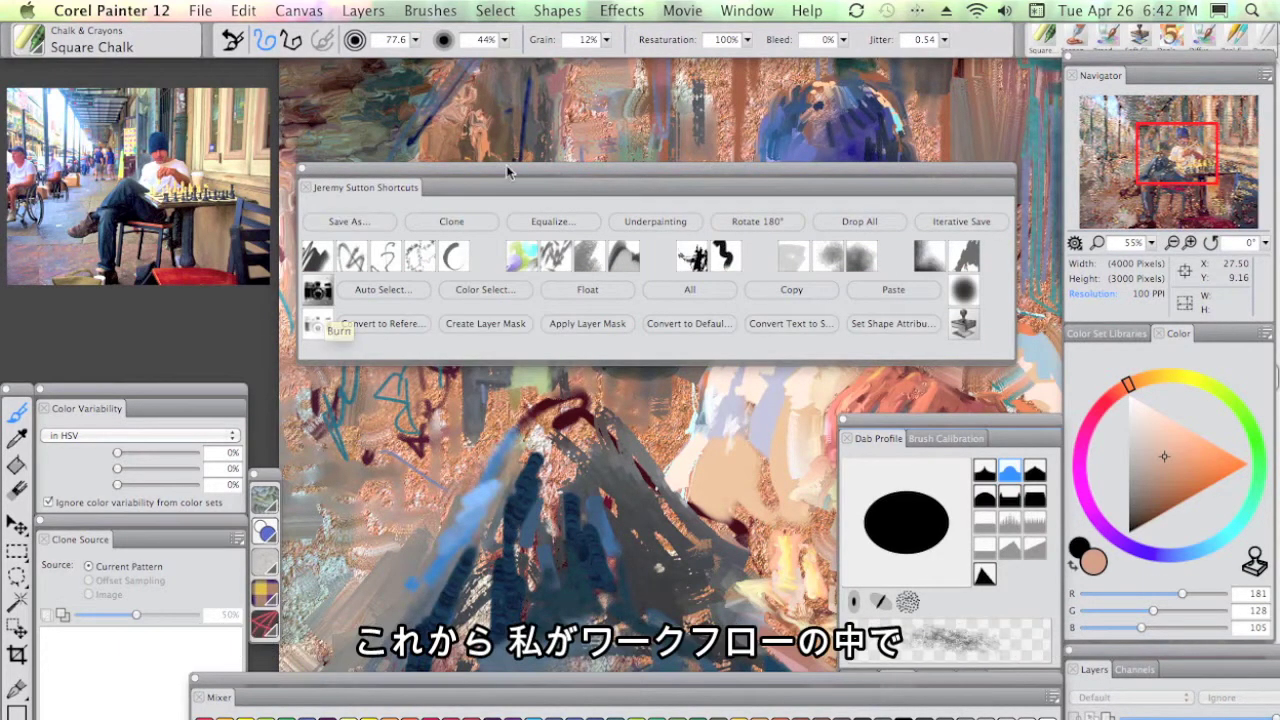
left_click_drag(509, 169, 513, 161)
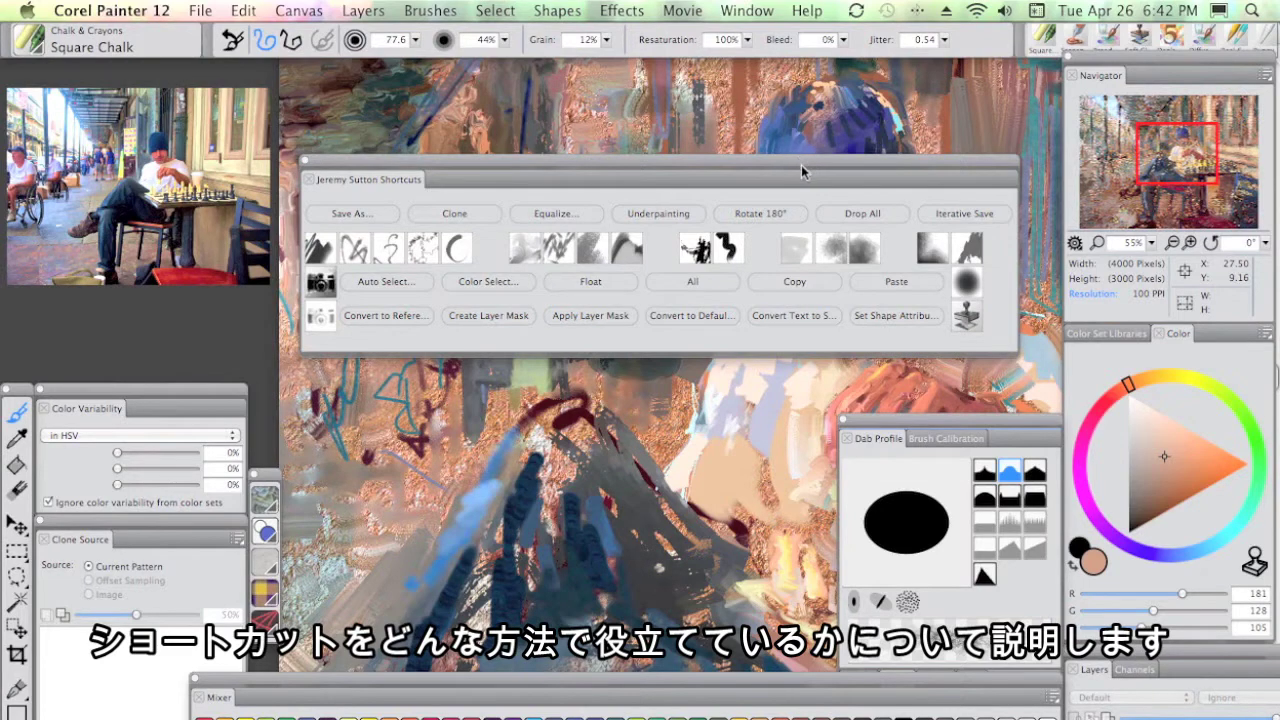
left_click_drag(802, 172, 866, 662)
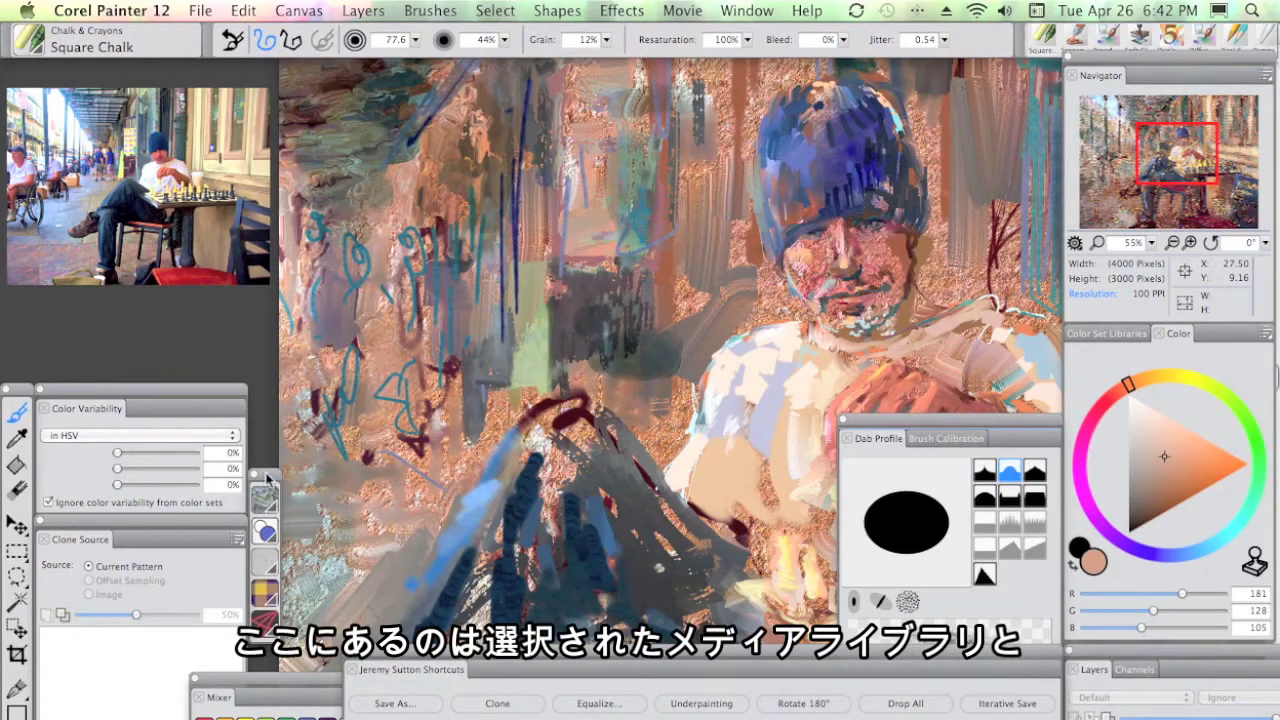
left_click_drag(267, 476, 272, 503)
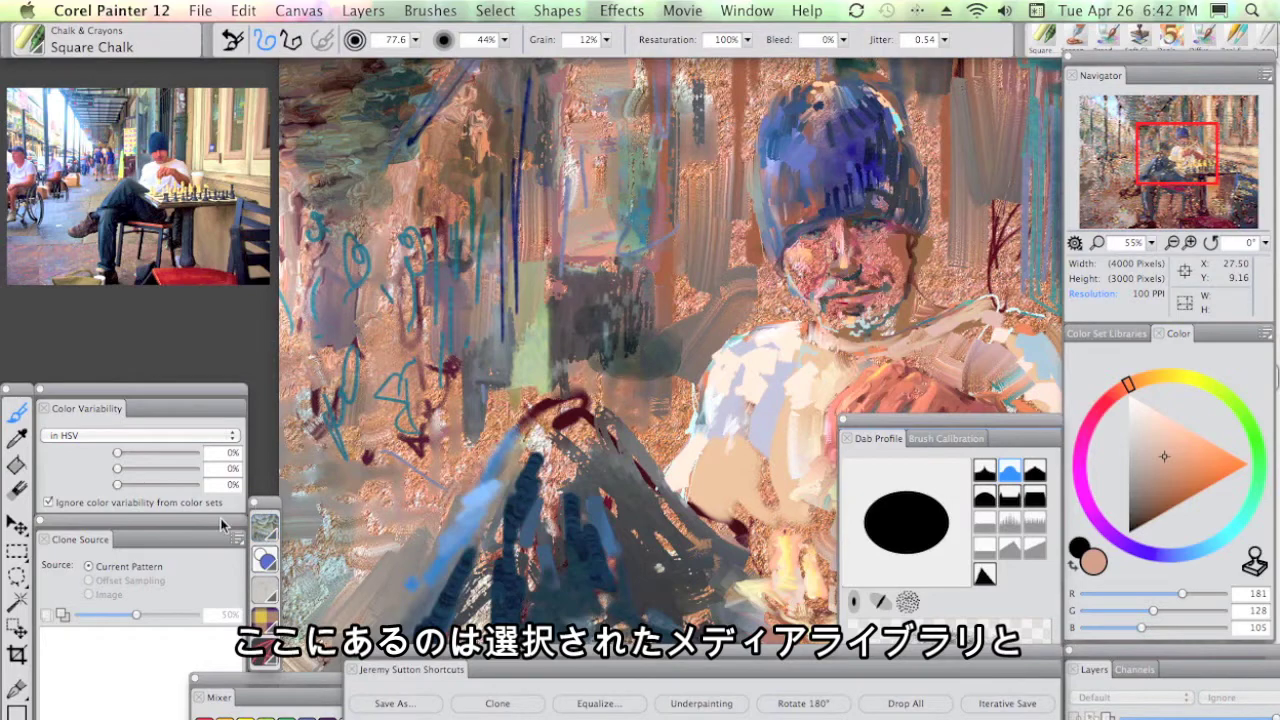
mouse_move(154, 523)
left_mouse_down()
mouse_move(460, 378)
mouse_move(180, 555)
mouse_move(144, 547)
mouse_move(147, 528)
left_mouse_up()
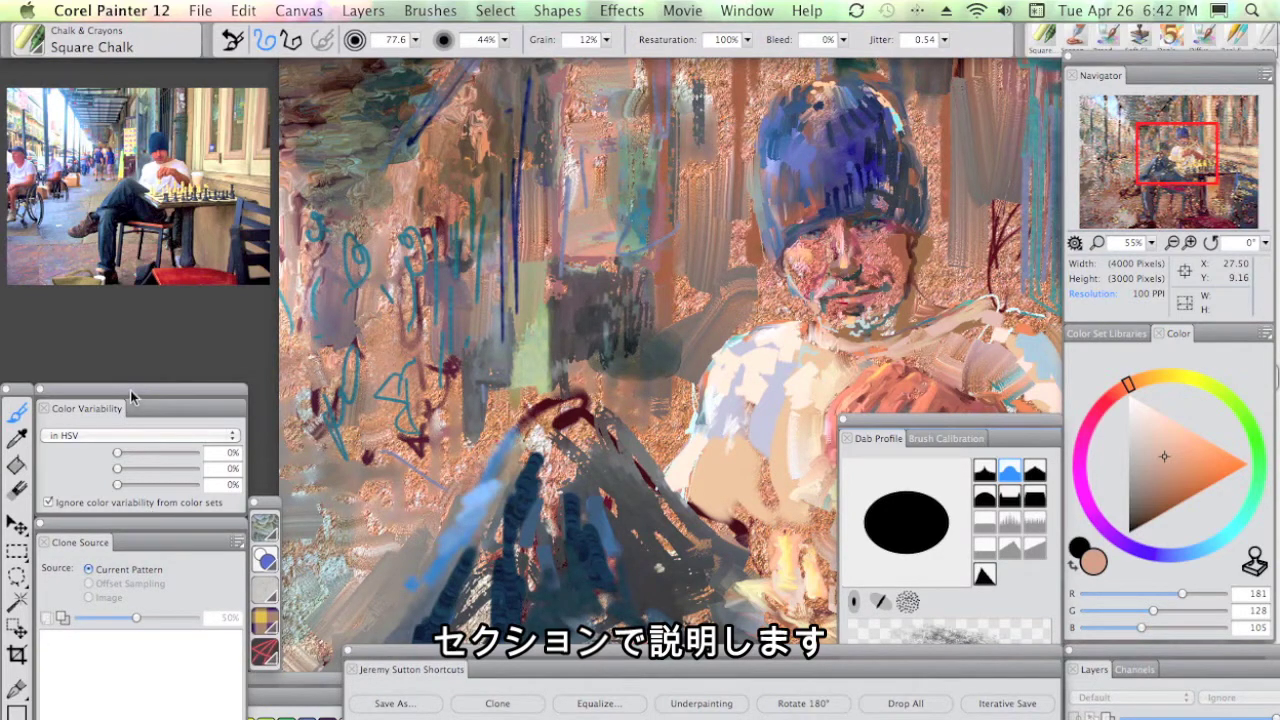
left_click_drag(140, 397, 572, 255)
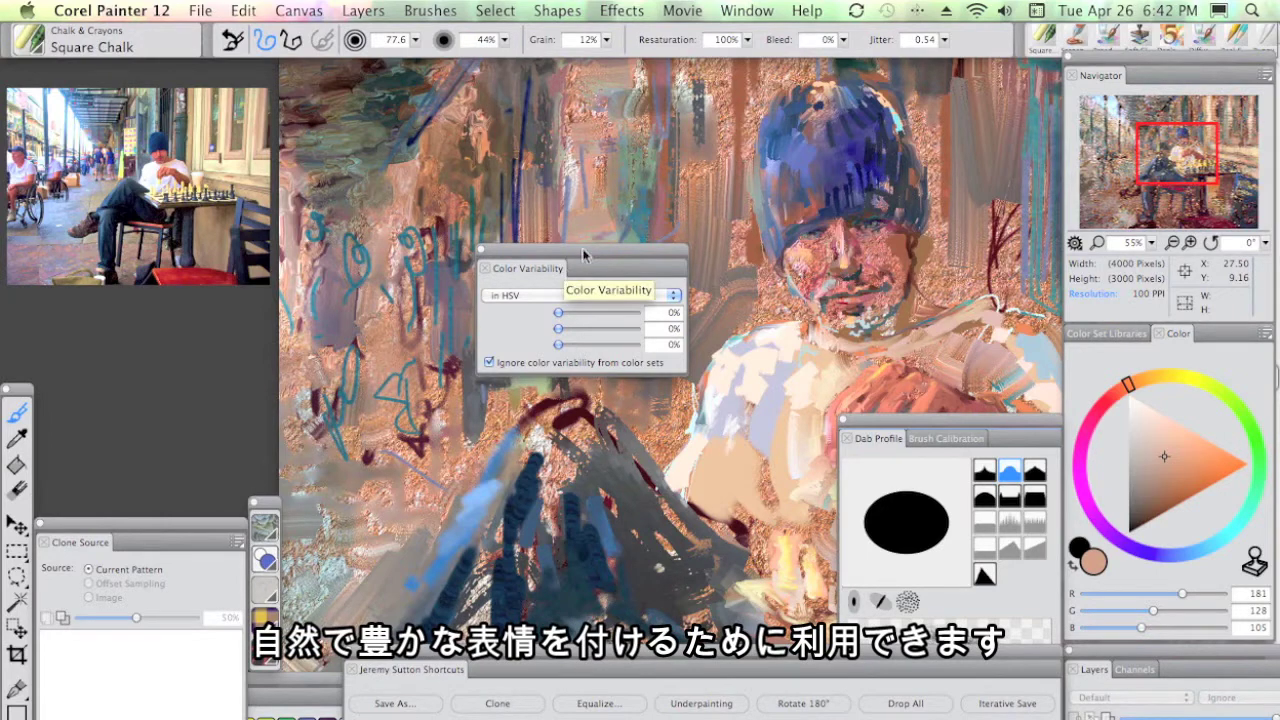
left_click_drag(579, 259, 138, 404)
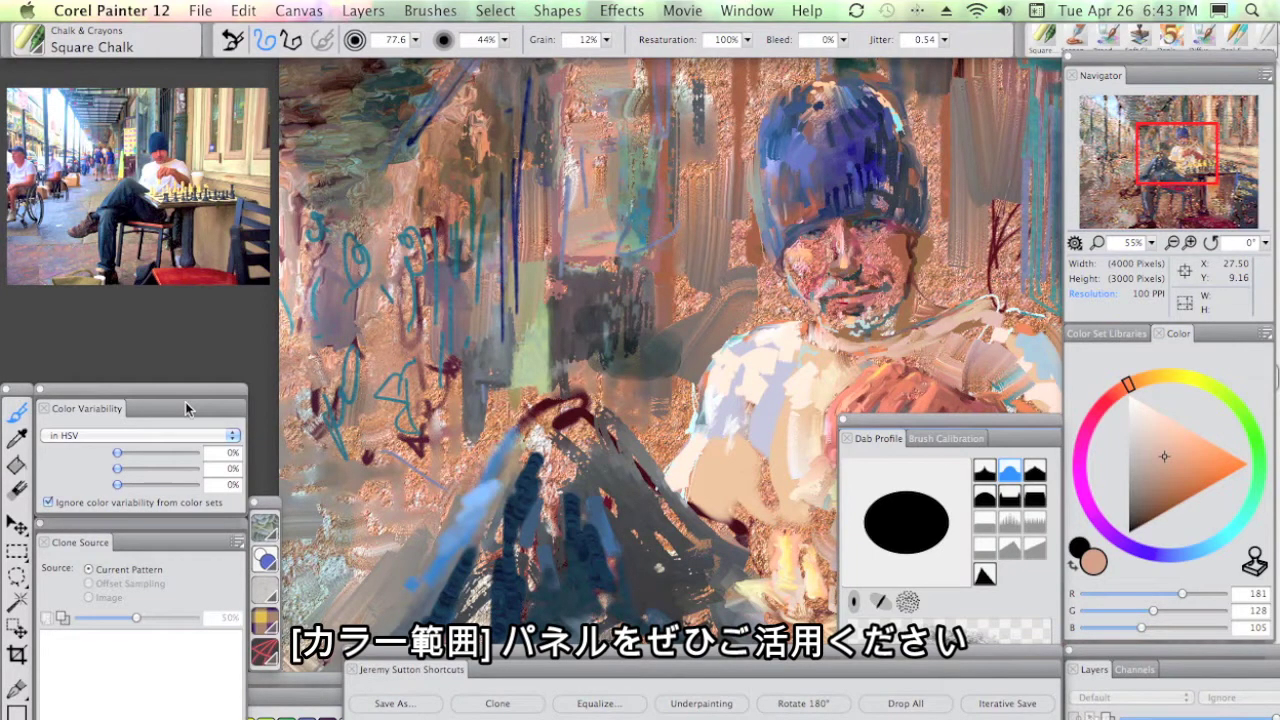
mouse_move(20, 393)
left_mouse_down()
mouse_move(28, 119)
mouse_move(42, 95)
mouse_move(28, 76)
mouse_move(30, 390)
left_mouse_up()
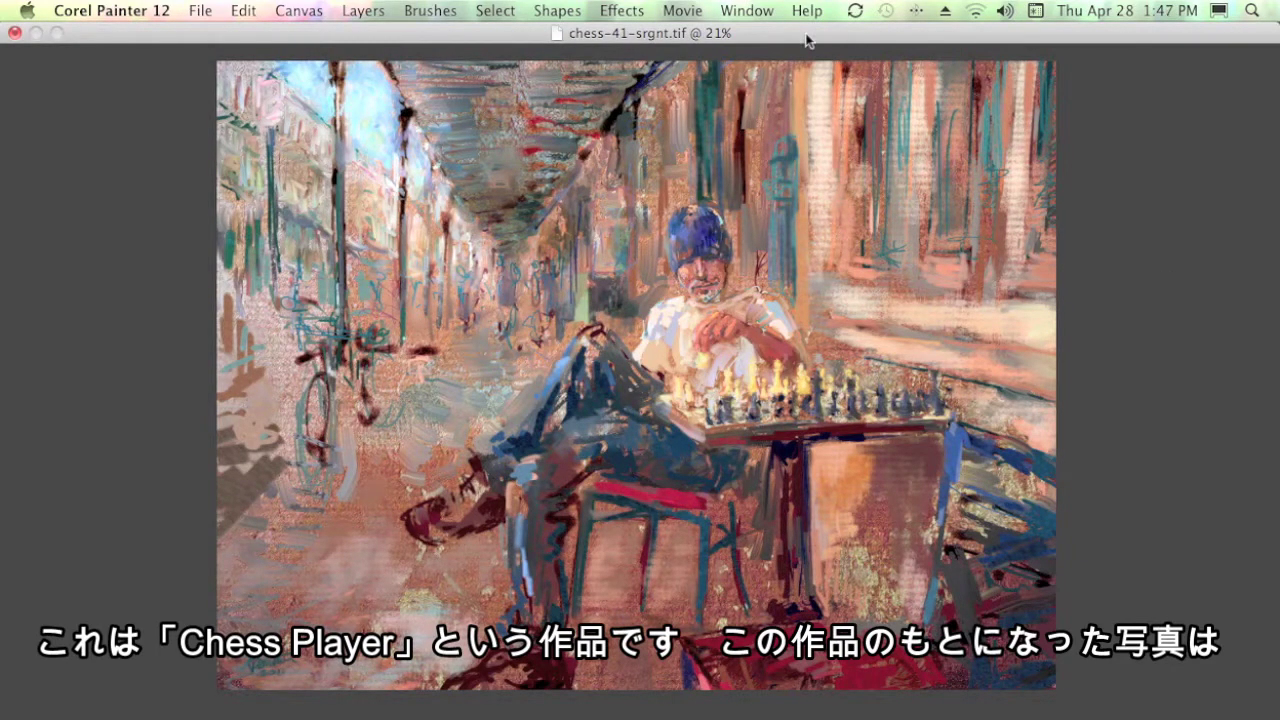
mouse_move(810, 40)
left_mouse_down()
mouse_move(846, 448)
mouse_move(830, 719)
left_mouse_up()
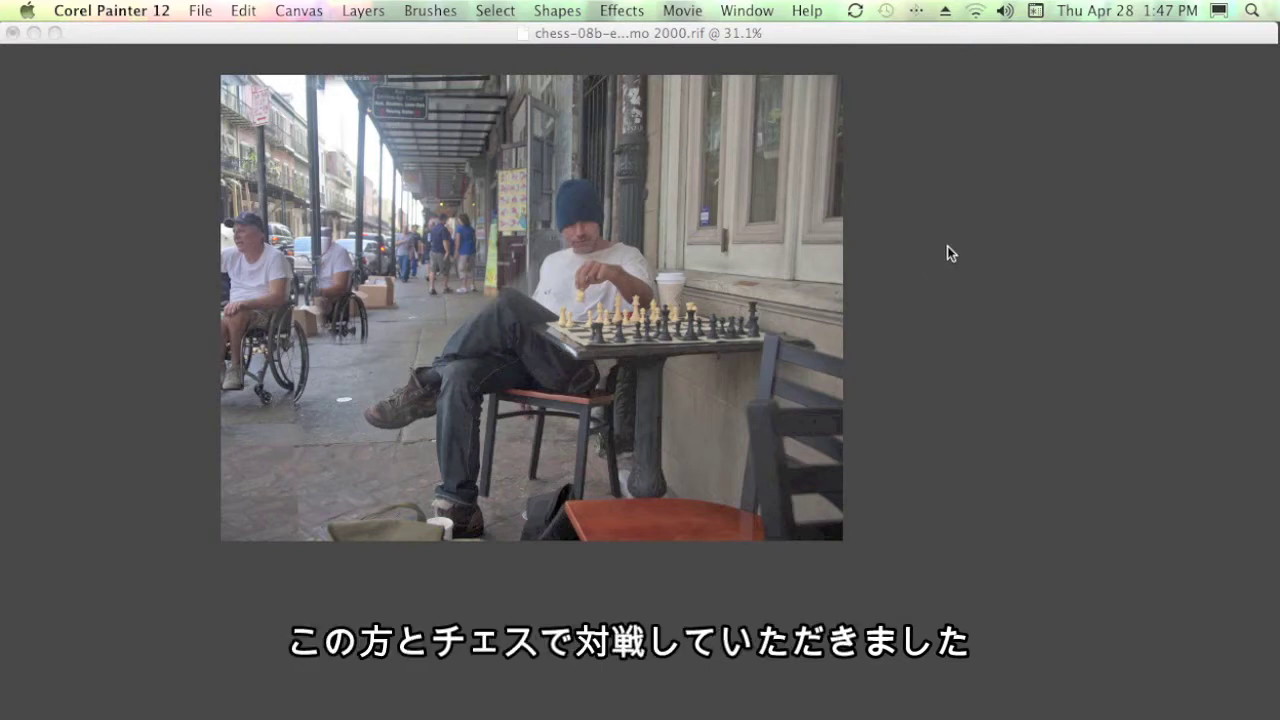
key("Tab")
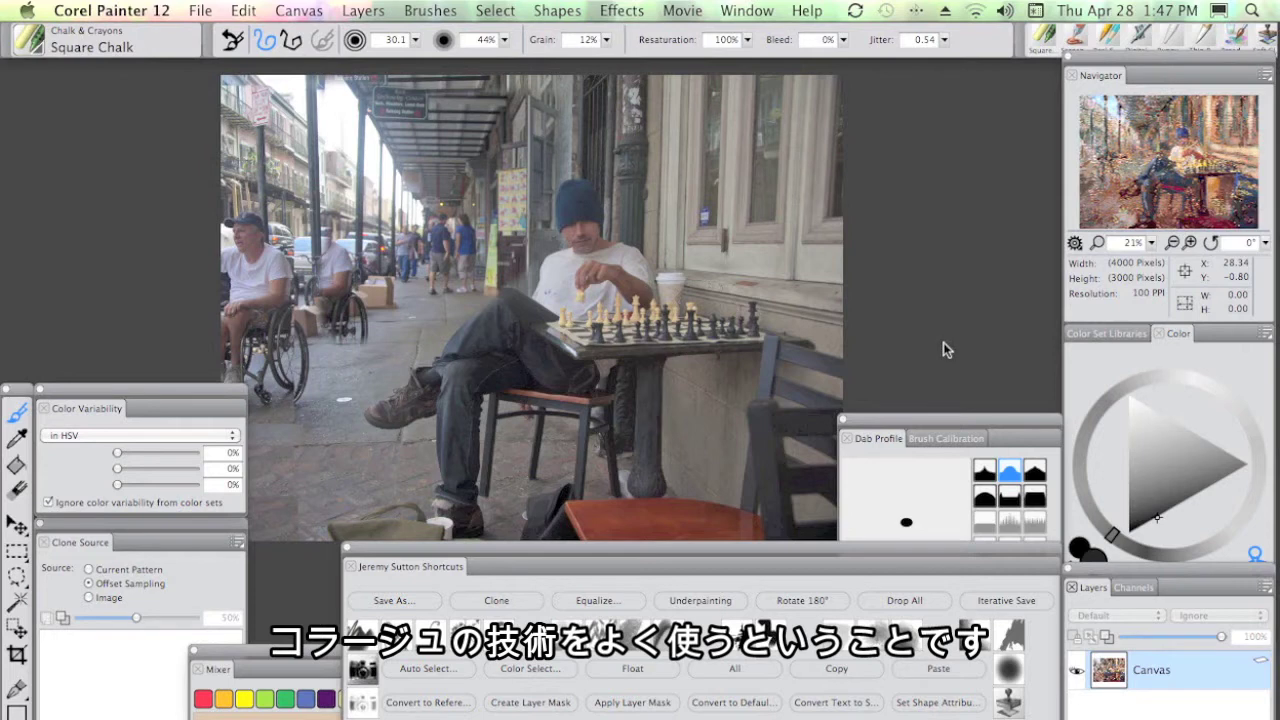
Float the Layers panel, check Layer 1's visibility, and drop all five layers onto the canvas.
mouse_move(1127, 578)
left_mouse_down()
mouse_move(977, 391)
mouse_move(989, 277)
mouse_move(934, 82)
left_mouse_up()
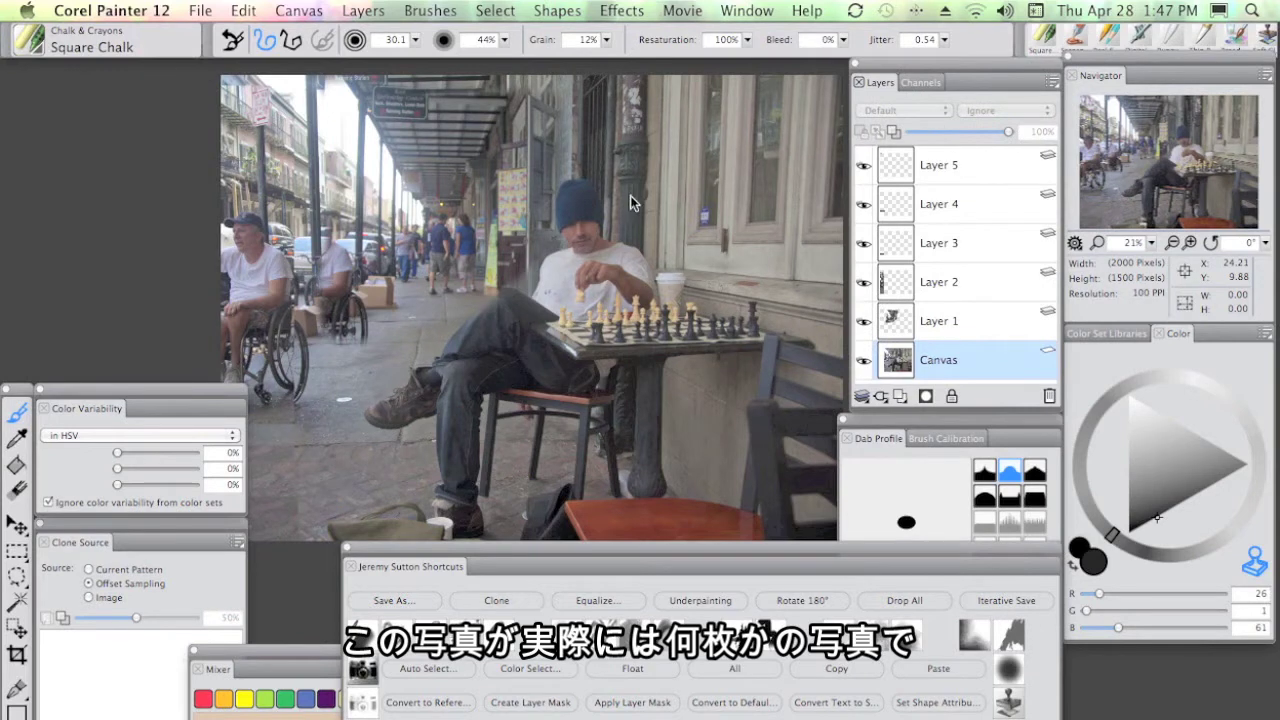
left_click(863, 325)
left_click(863, 325)
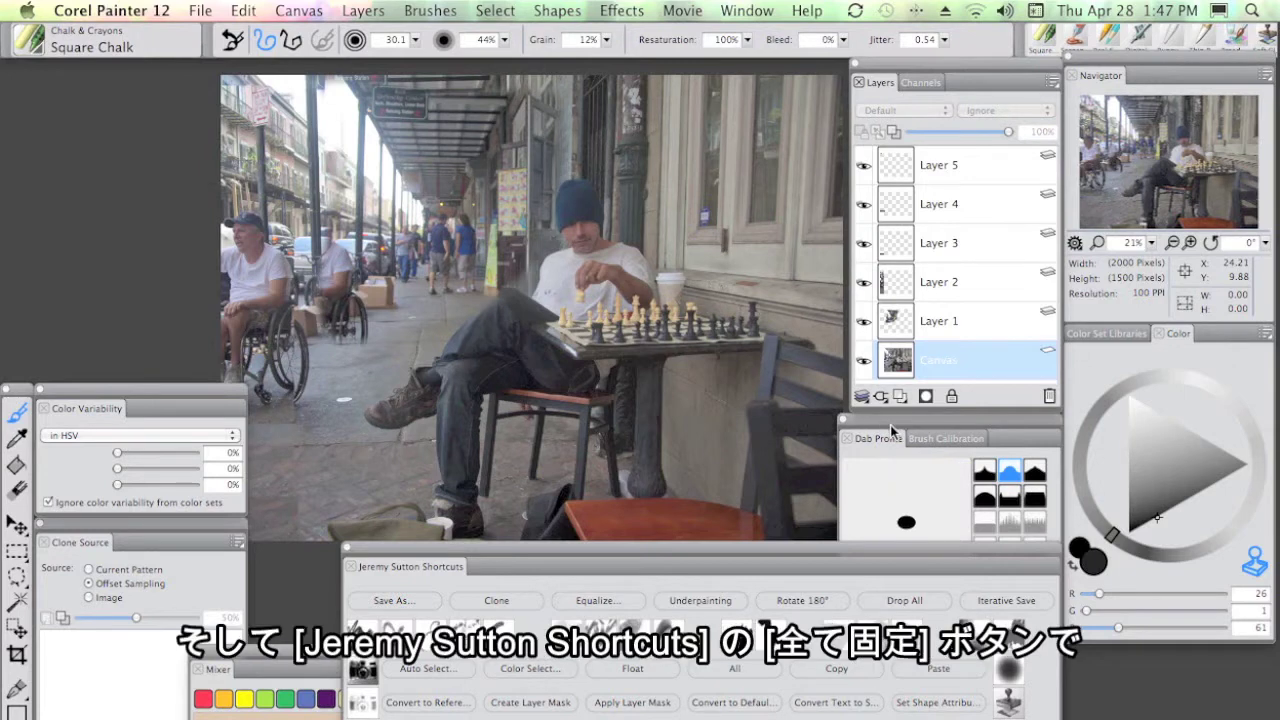
left_click(906, 601)
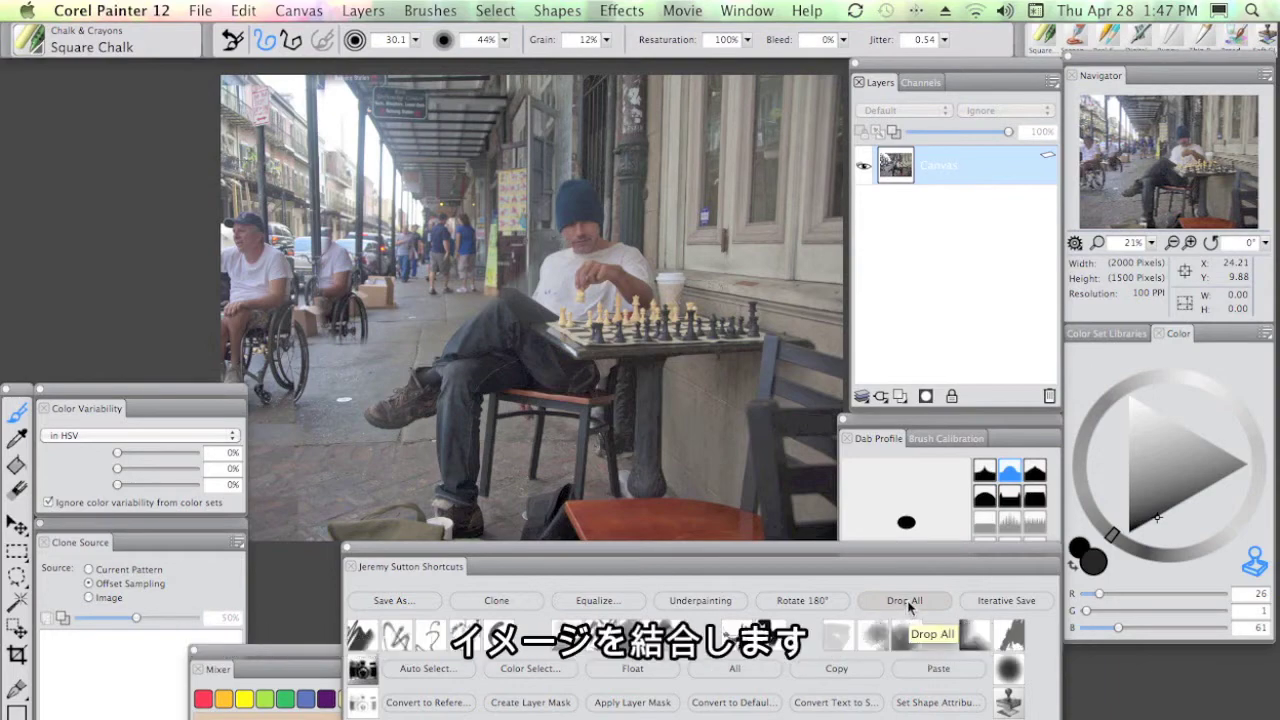
left_click(600, 601)
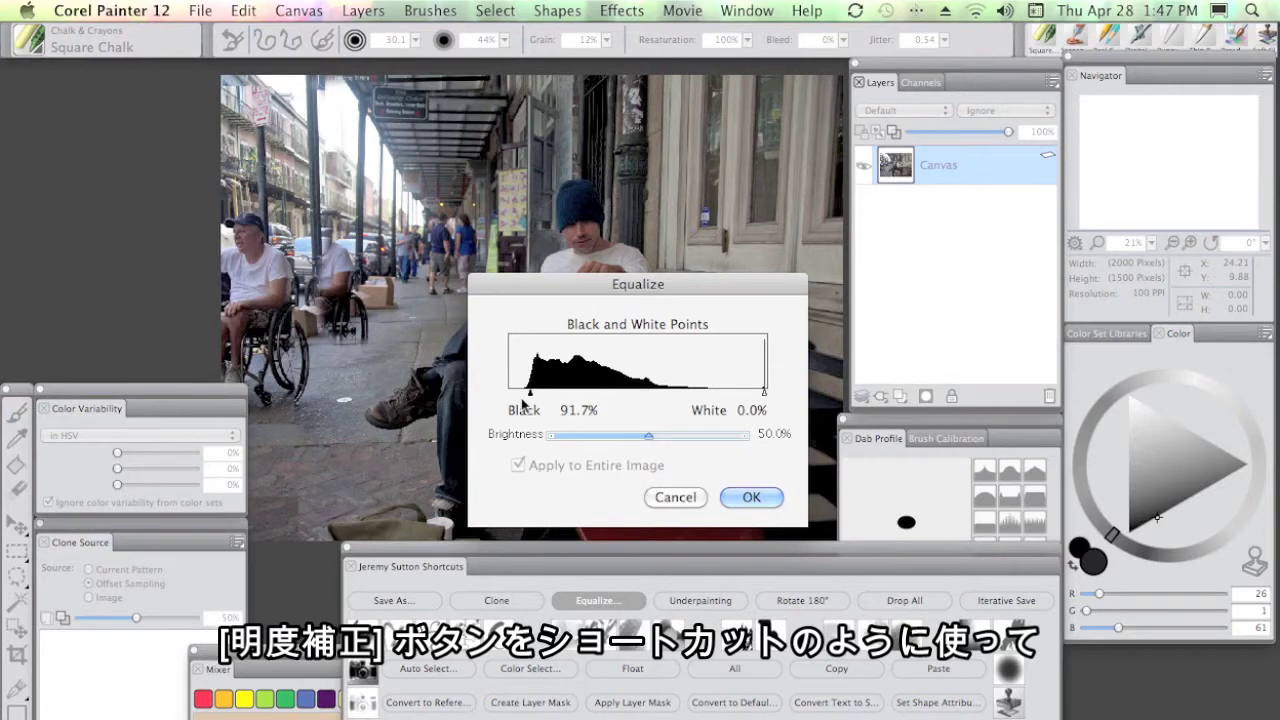
Equalize the chess photo with Black at 96.0% and White at 17.2%.
left_click_drag(529, 395, 519, 392)
left_click_drag(765, 392, 720, 392)
left_click(756, 503)
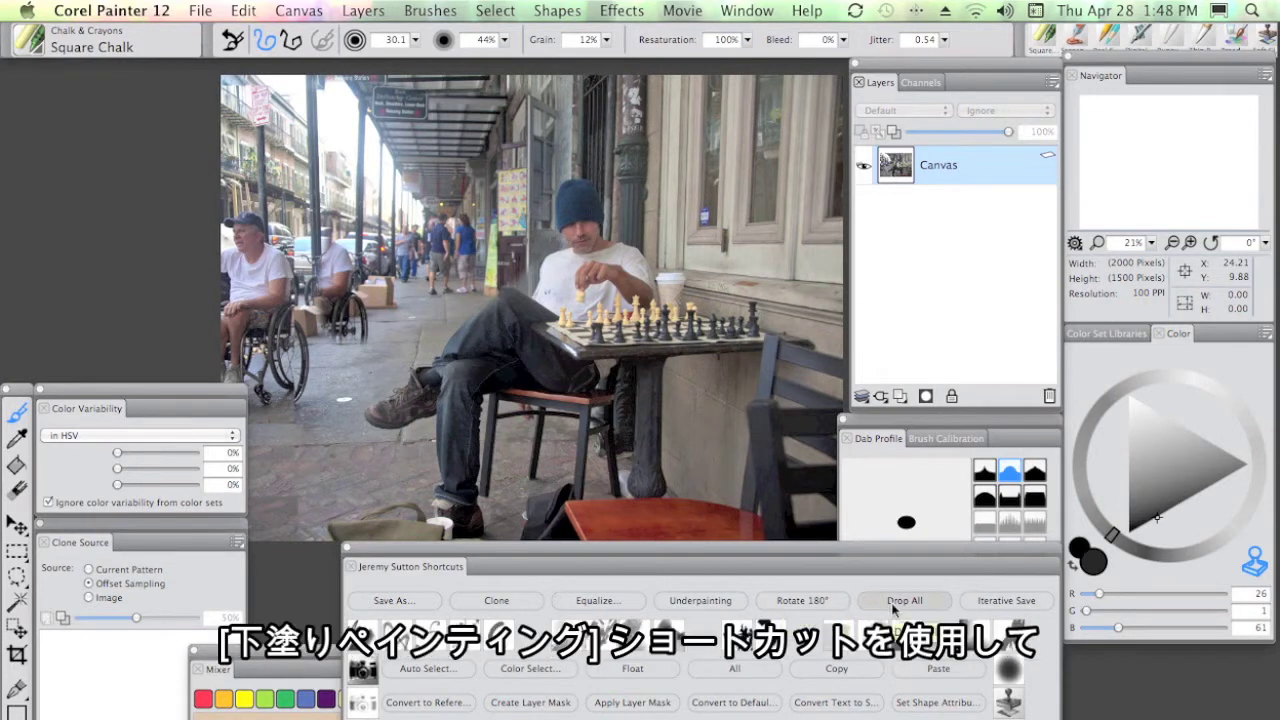
Raise the Underpainting saturation to 29%.
left_click(705, 603)
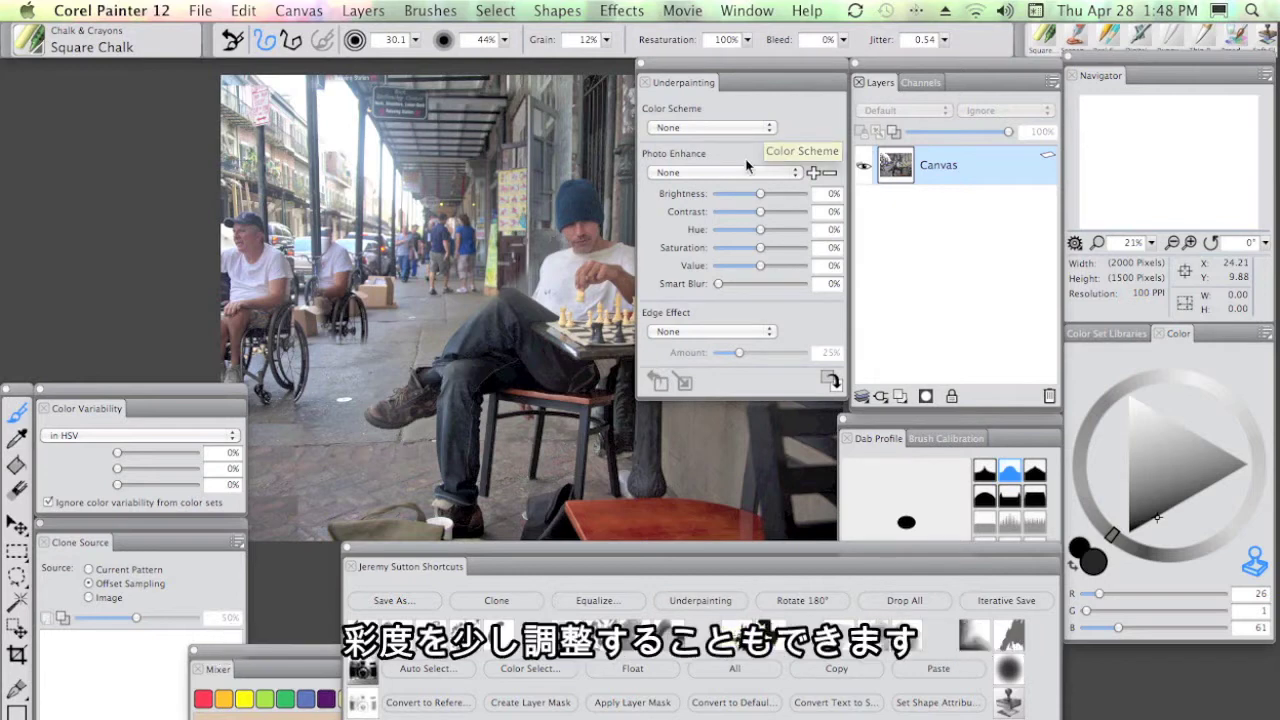
left_click_drag(762, 247, 772, 247)
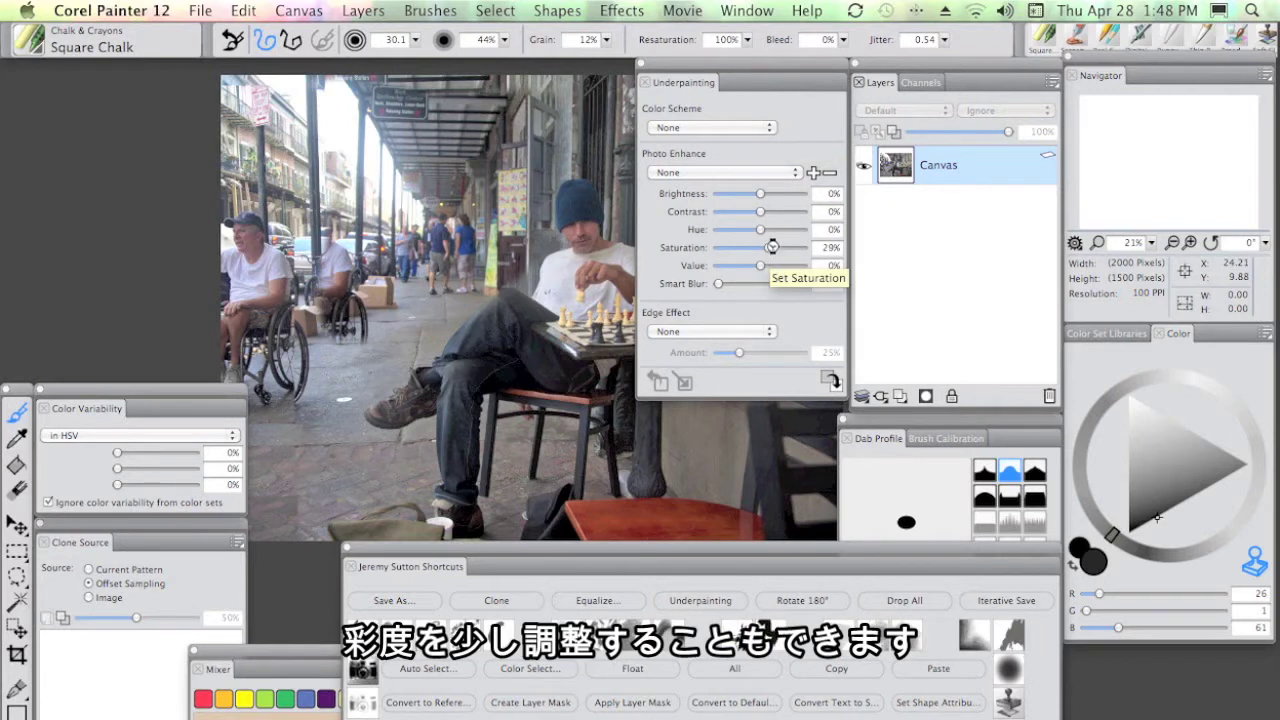
left_click(645, 82)
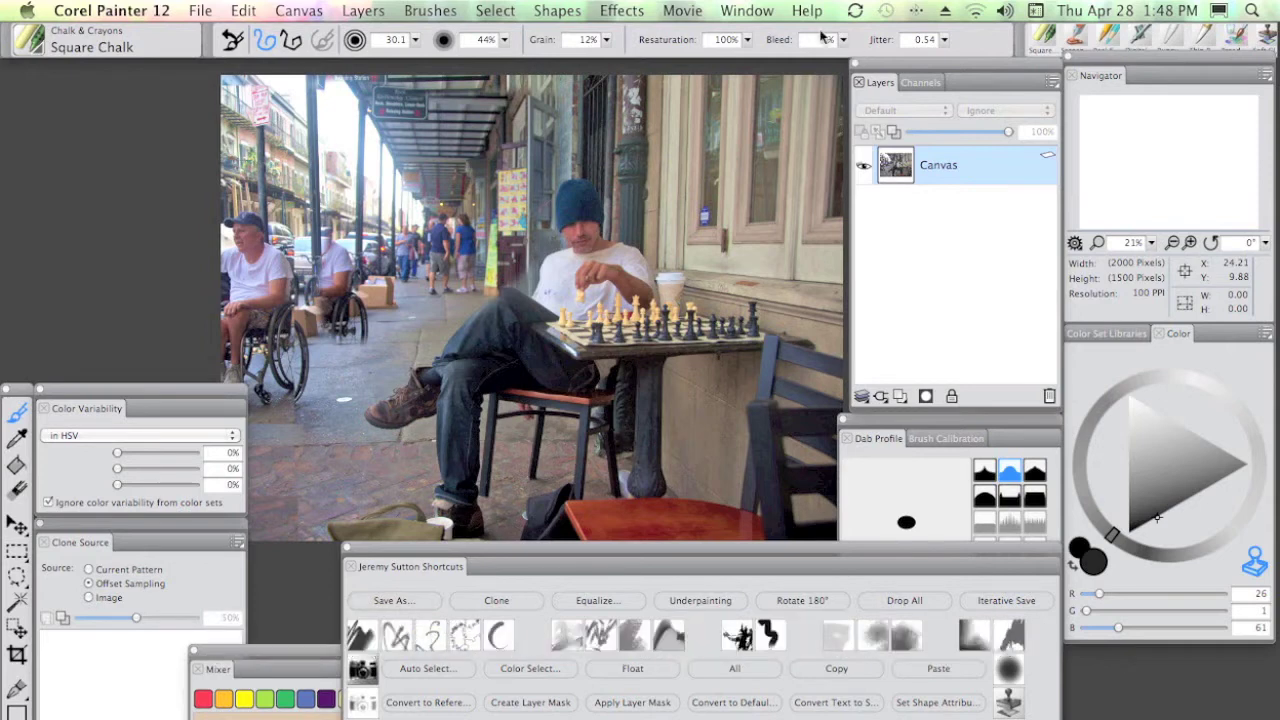
Move the chess window aside to reveal the ochre door texture and select all of it.
key("Tab")
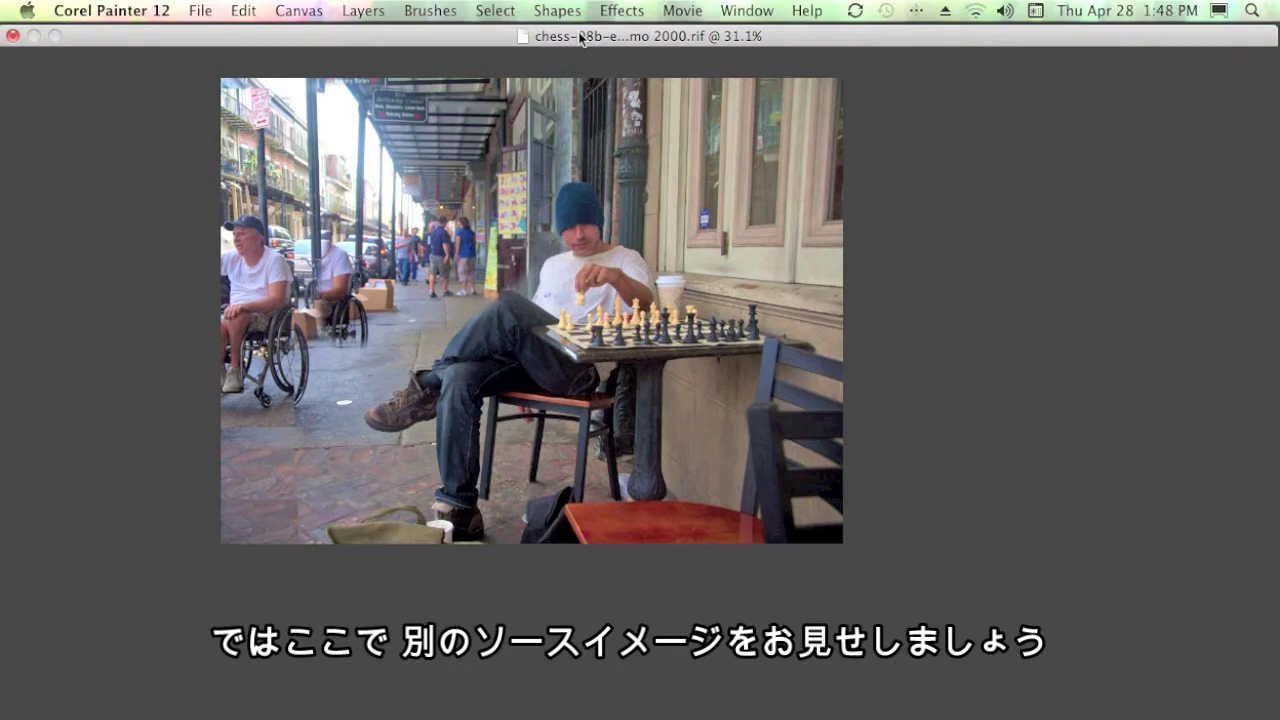
left_click_drag(582, 35, 619, 719)
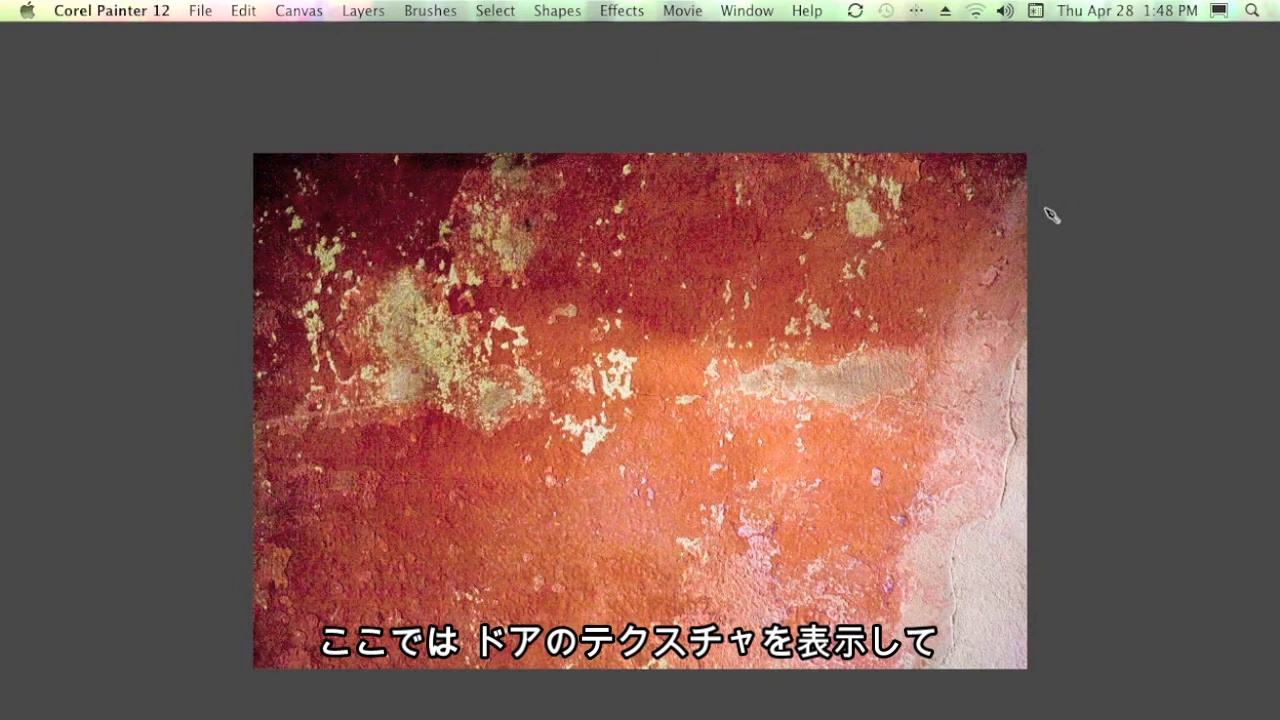
key("Tab")
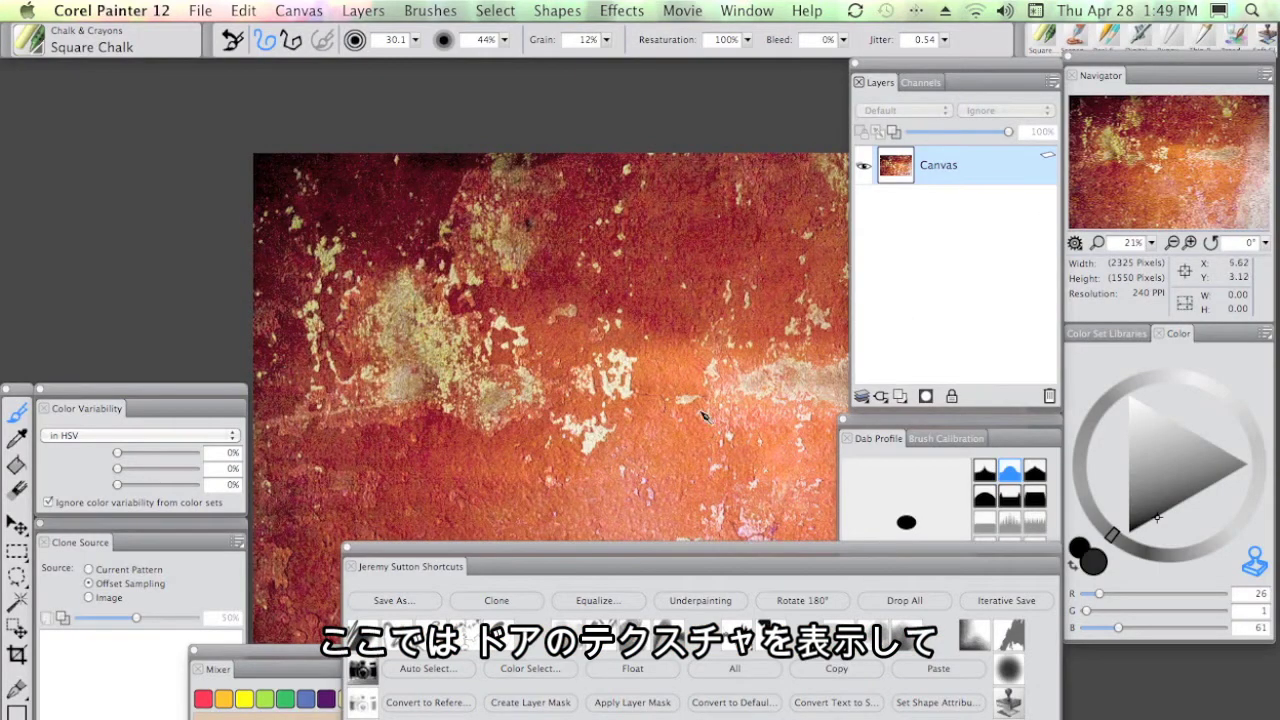
left_click(742, 672)
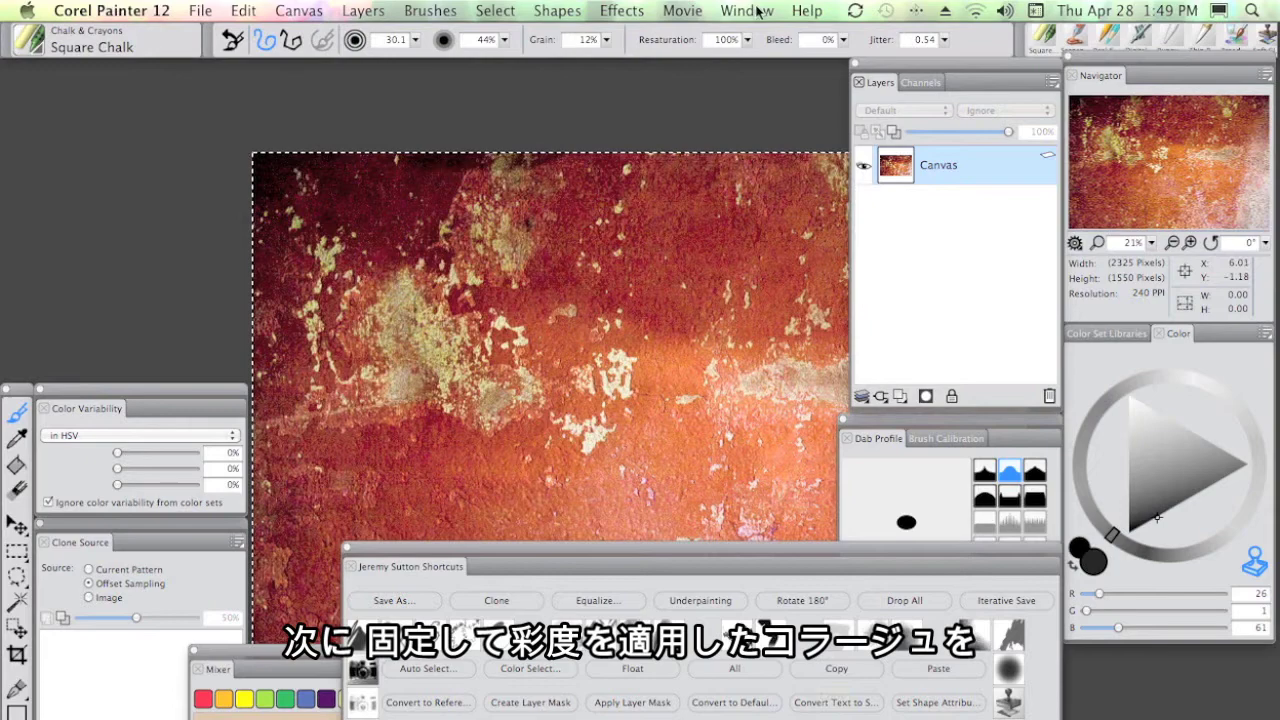
left_click(758, 11)
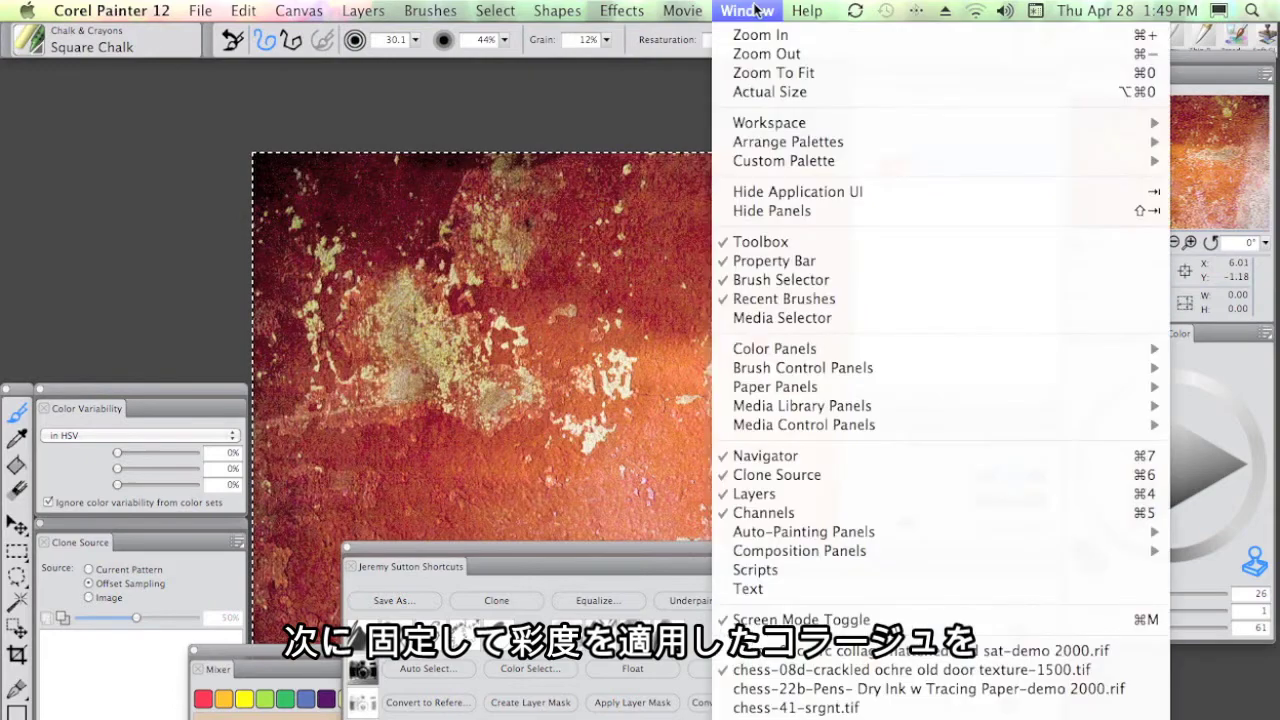
Clone the saturated chess collage and view the clone at 25% zoom.
left_click(812, 652)
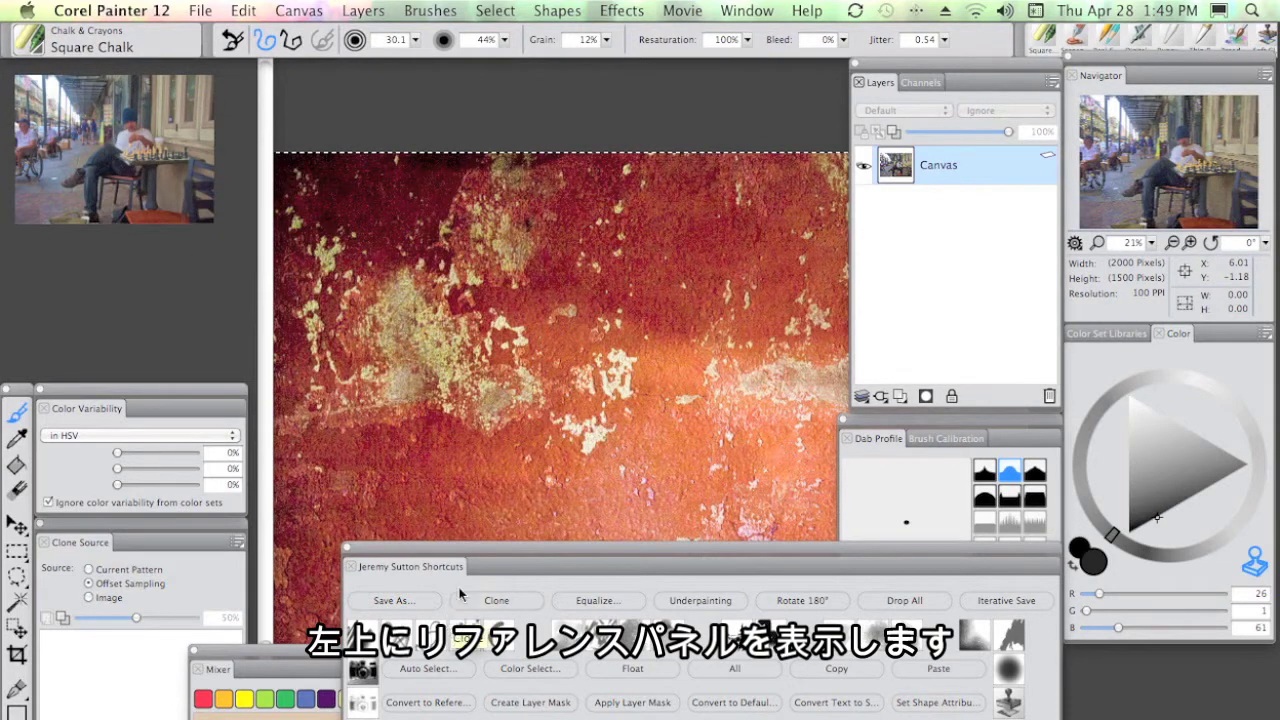
left_click(513, 605)
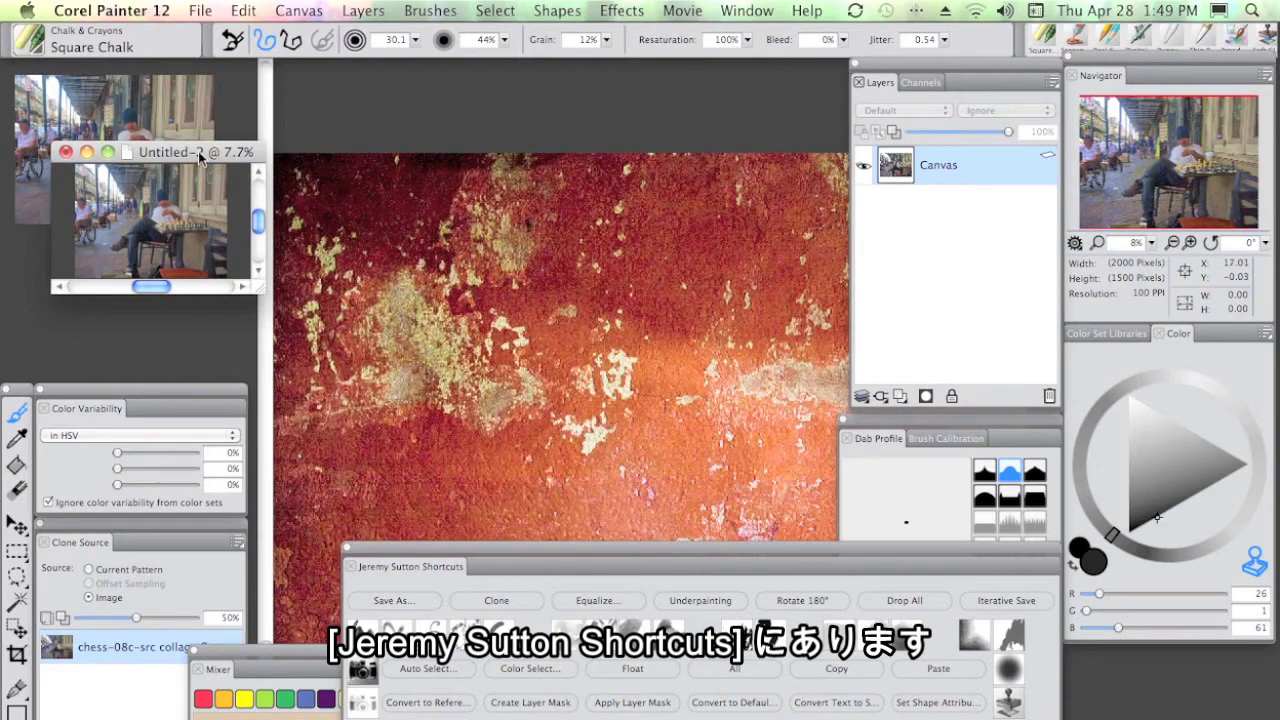
left_click_drag(200, 152, 388, 52)
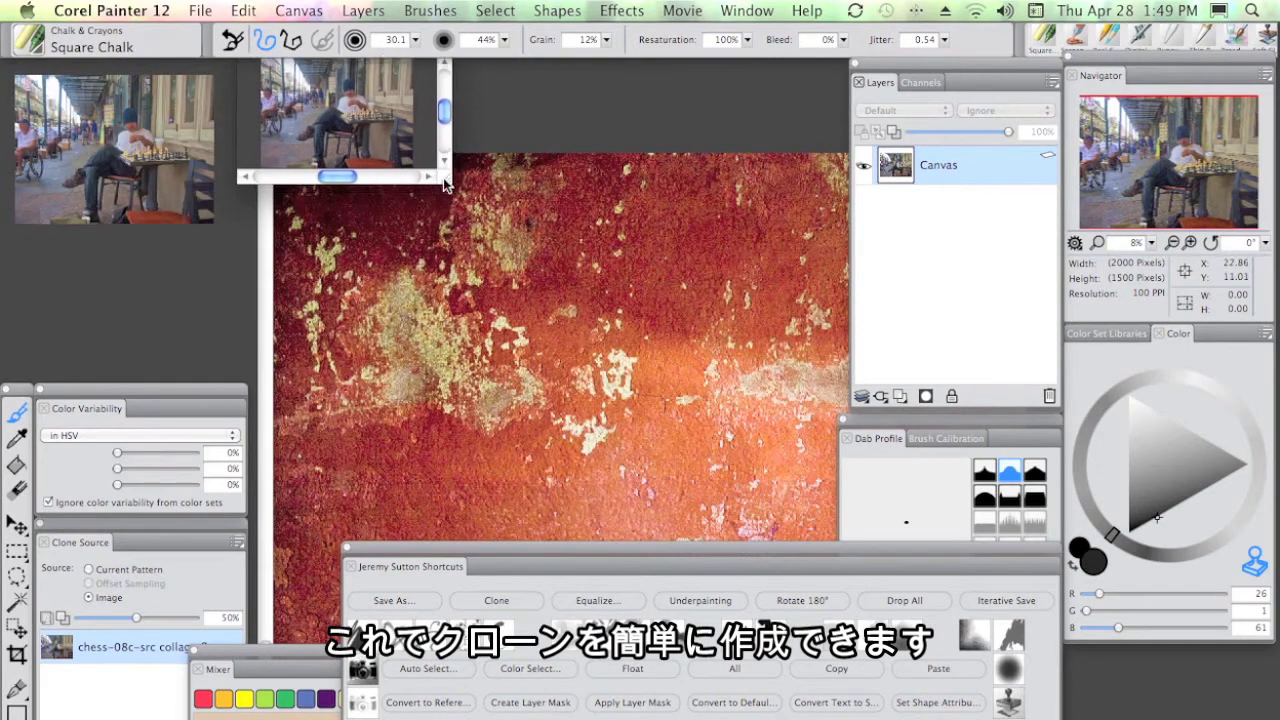
key("super+m")
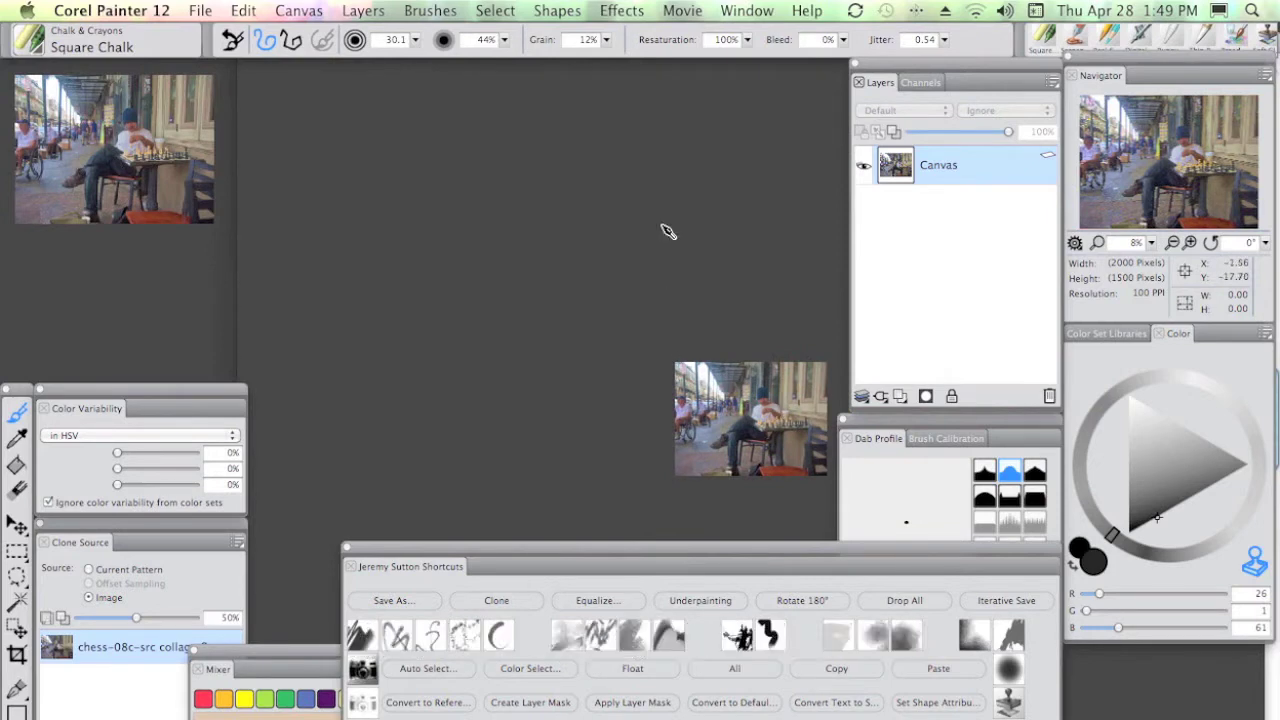
key("super+equal")
key("super+equal")
left_click_drag(672, 371, 461, 239)
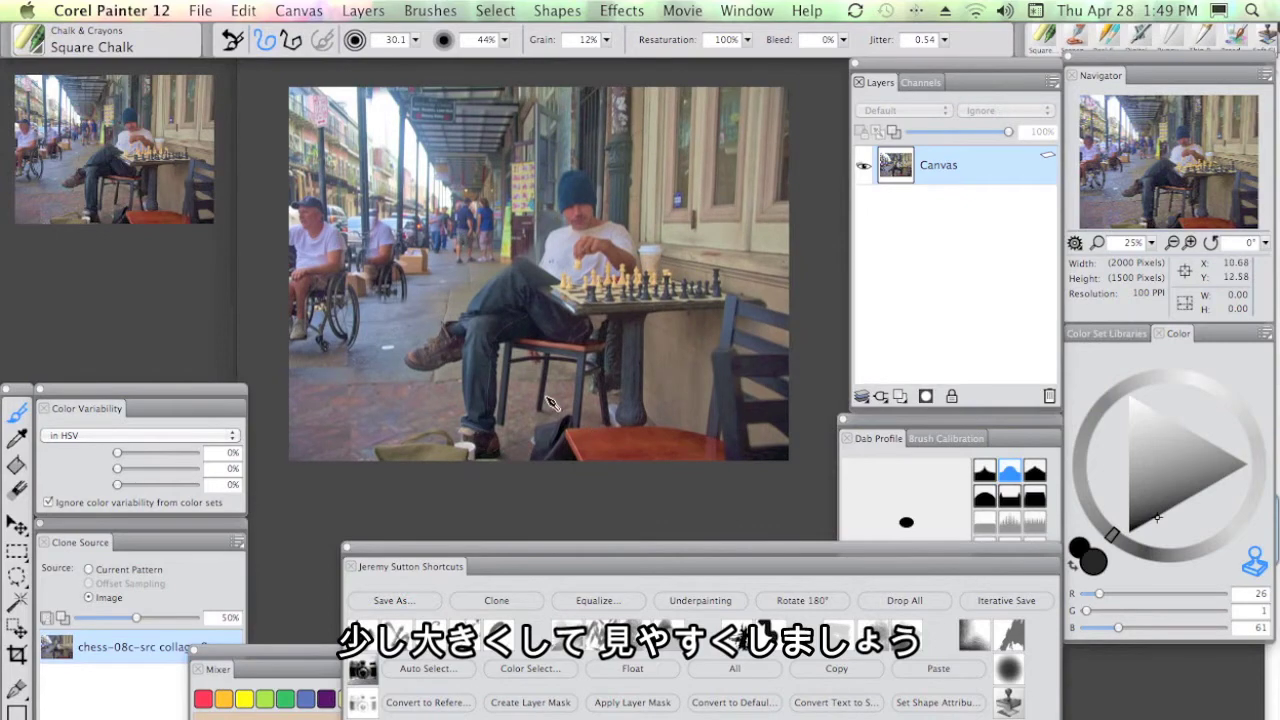
left_click_drag(570, 333, 781, 478)
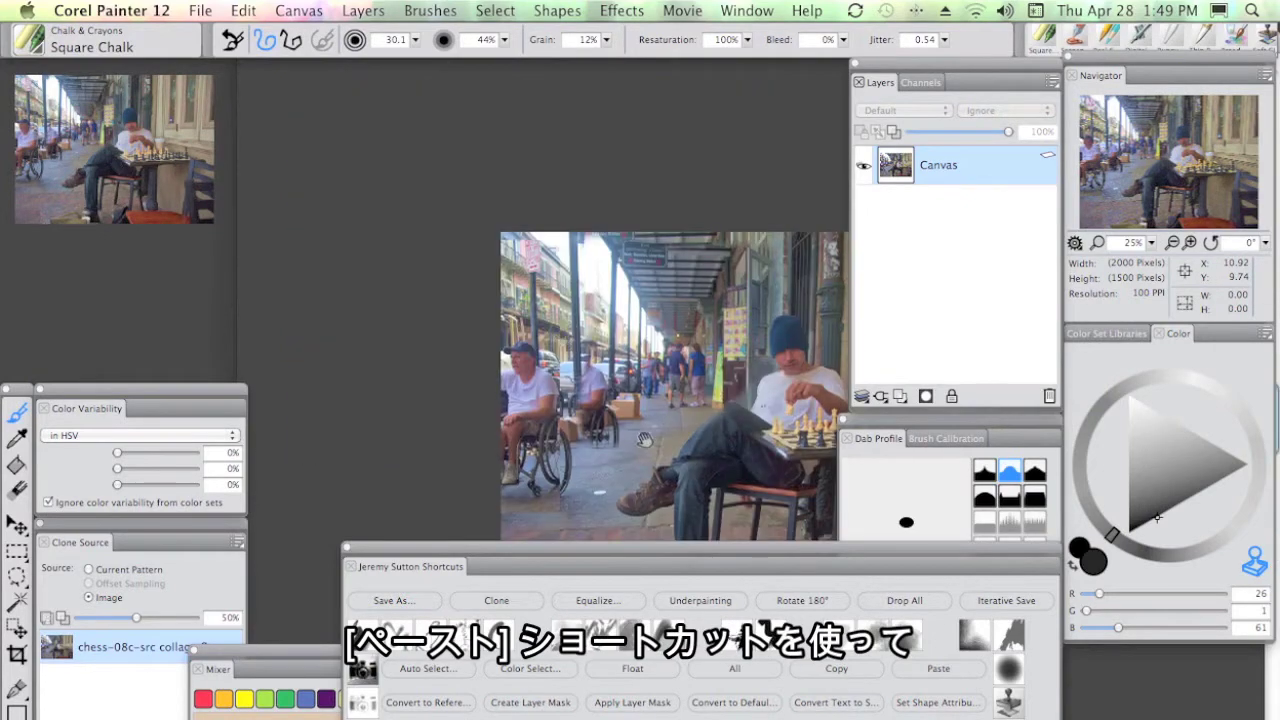
Paste the door texture onto the clone and drop it into the canvas.
left_click(942, 672)
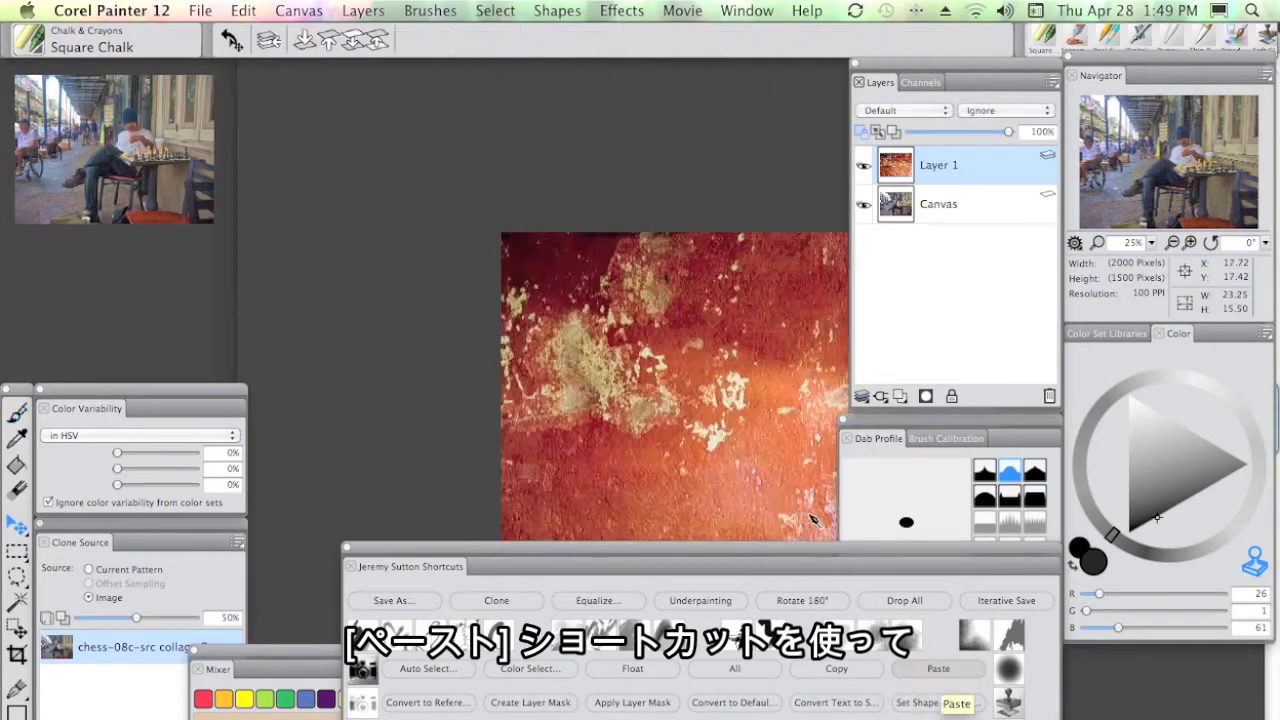
left_click_drag(707, 410, 504, 262)
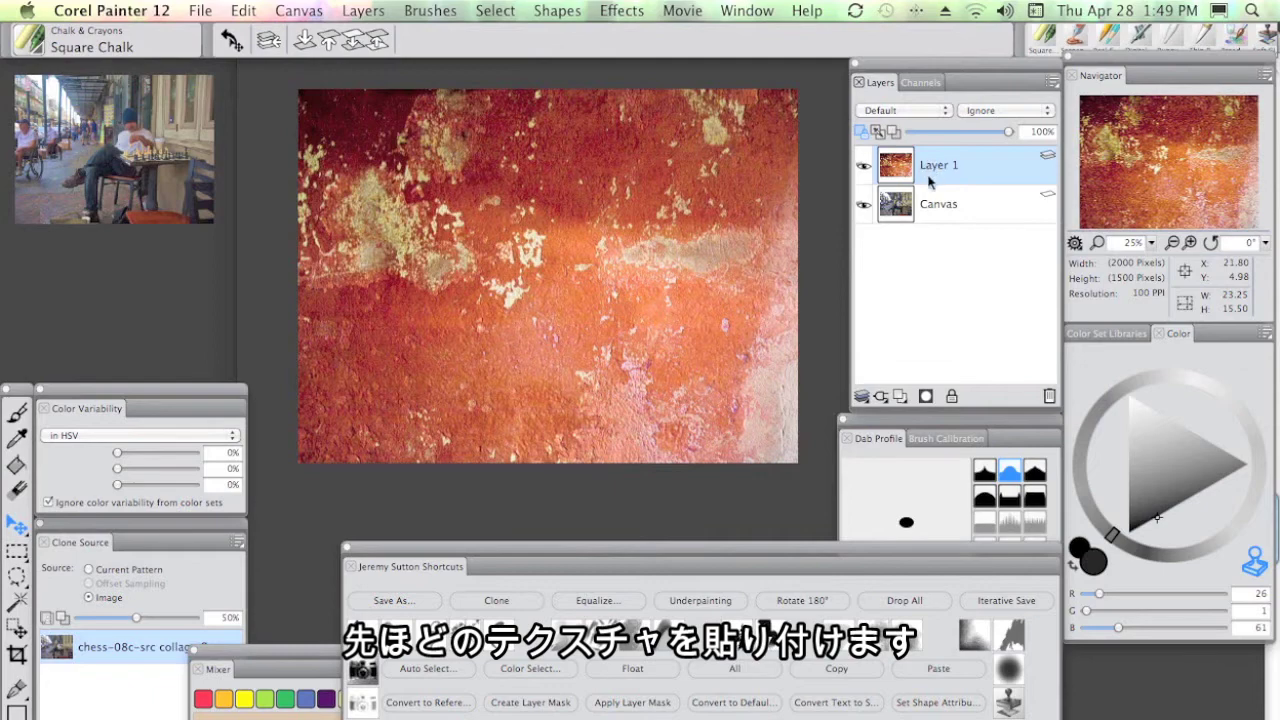
left_click(904, 600)
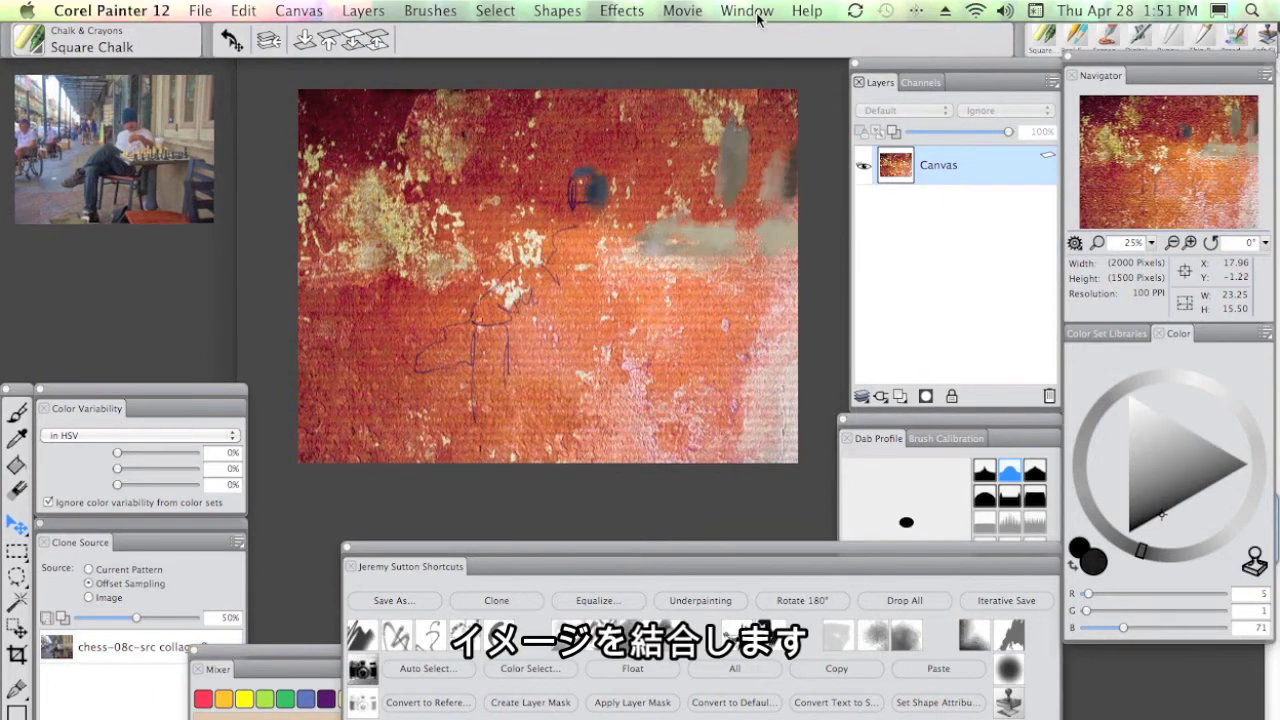
Bring the chess-22b Pens Dry Ink painting to the front from the Window menu.
left_click(757, 14)
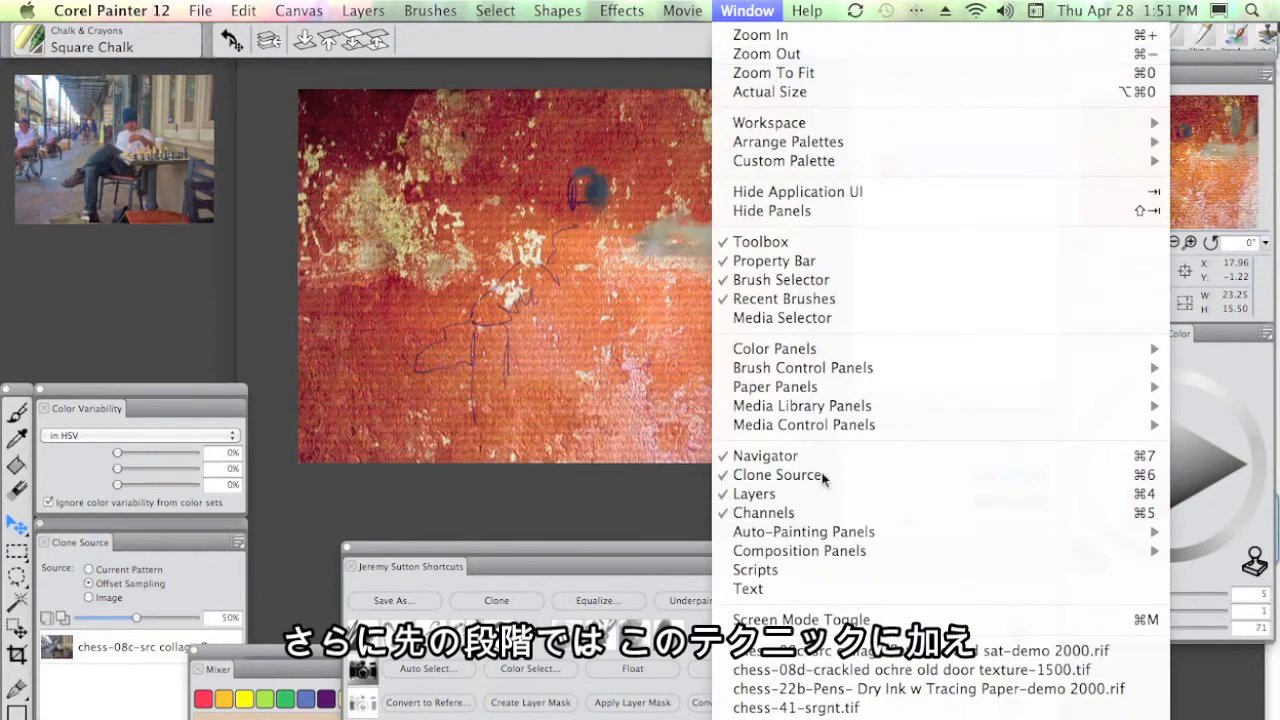
left_click(830, 689)
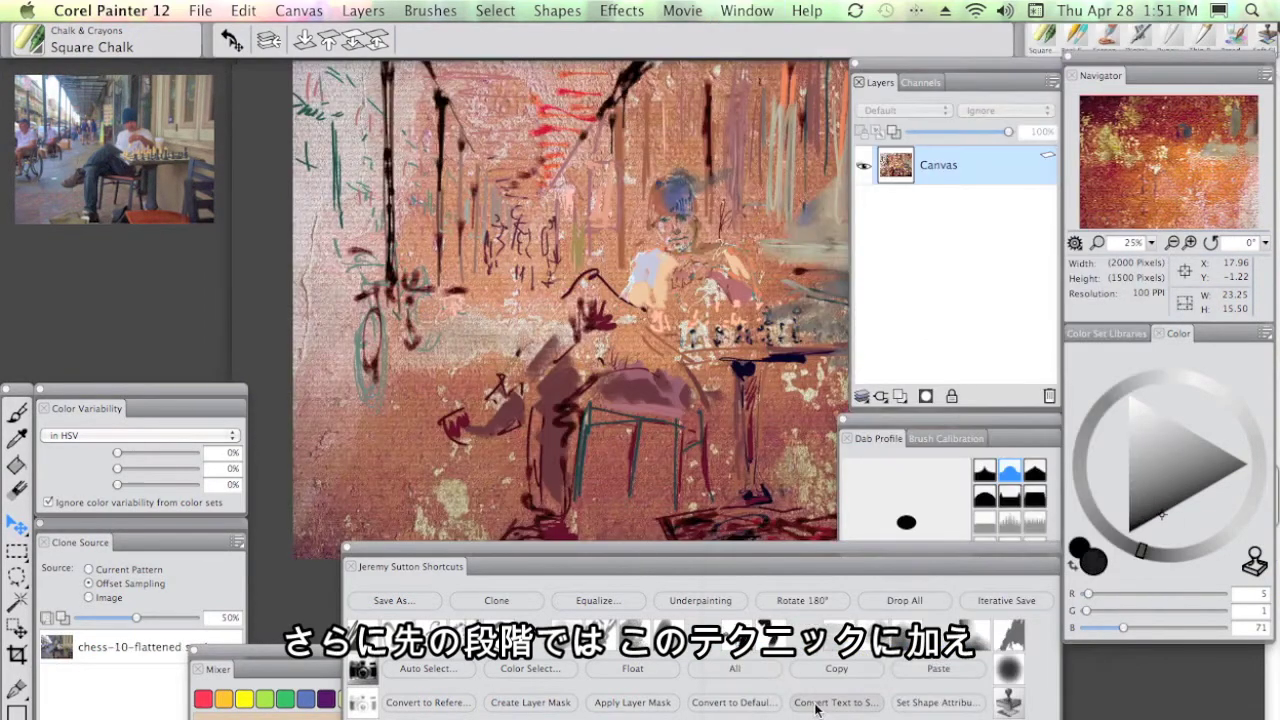